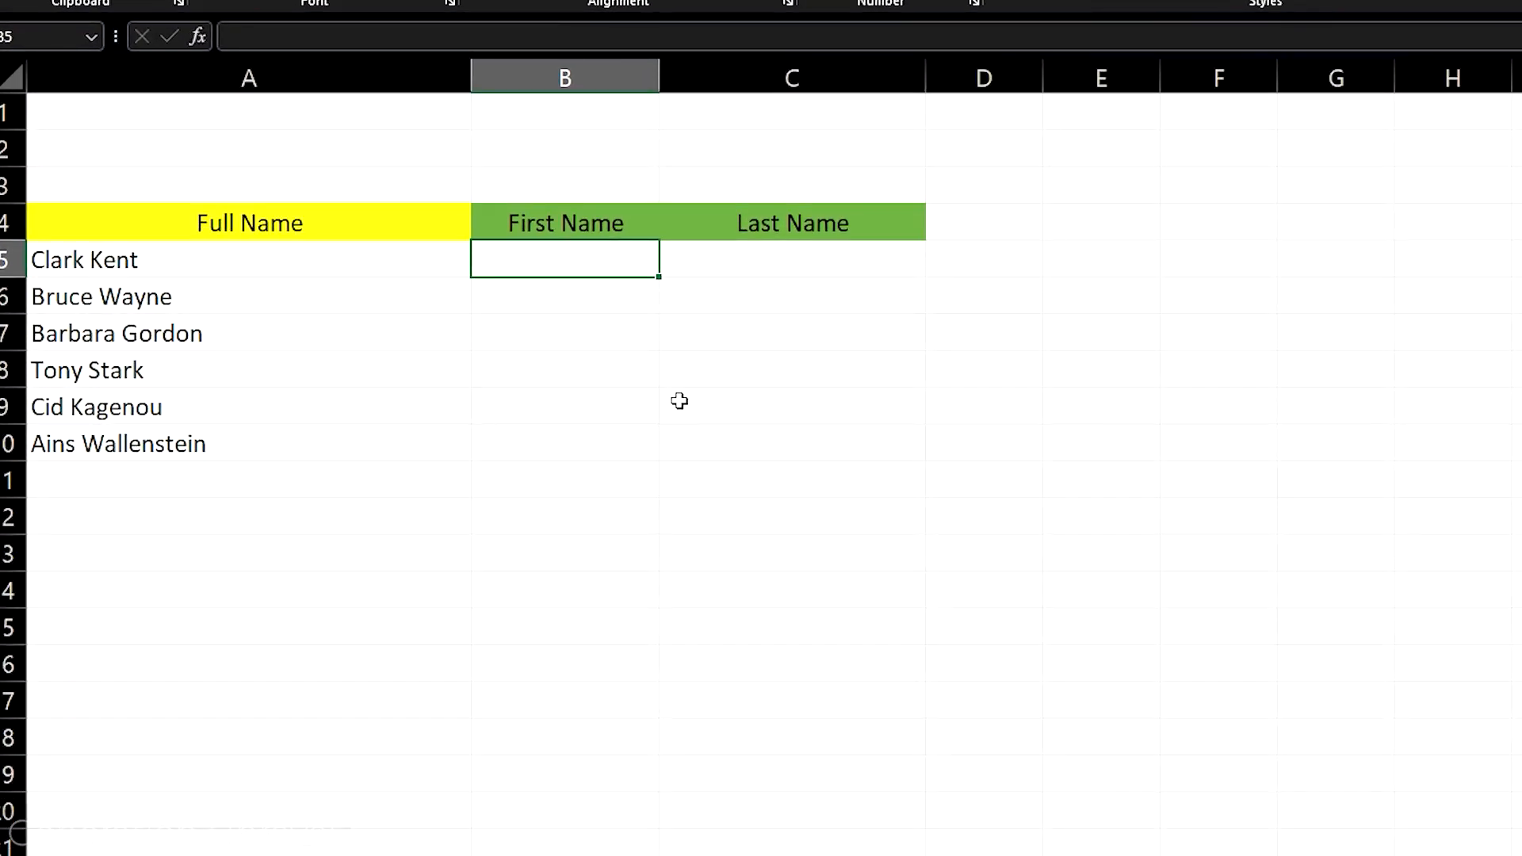
Manually enter the first and last name from A5 into B5 and C5
double_click(542, 259)
text(Clark)
key(Tab)
text(Kent)
key(Return)
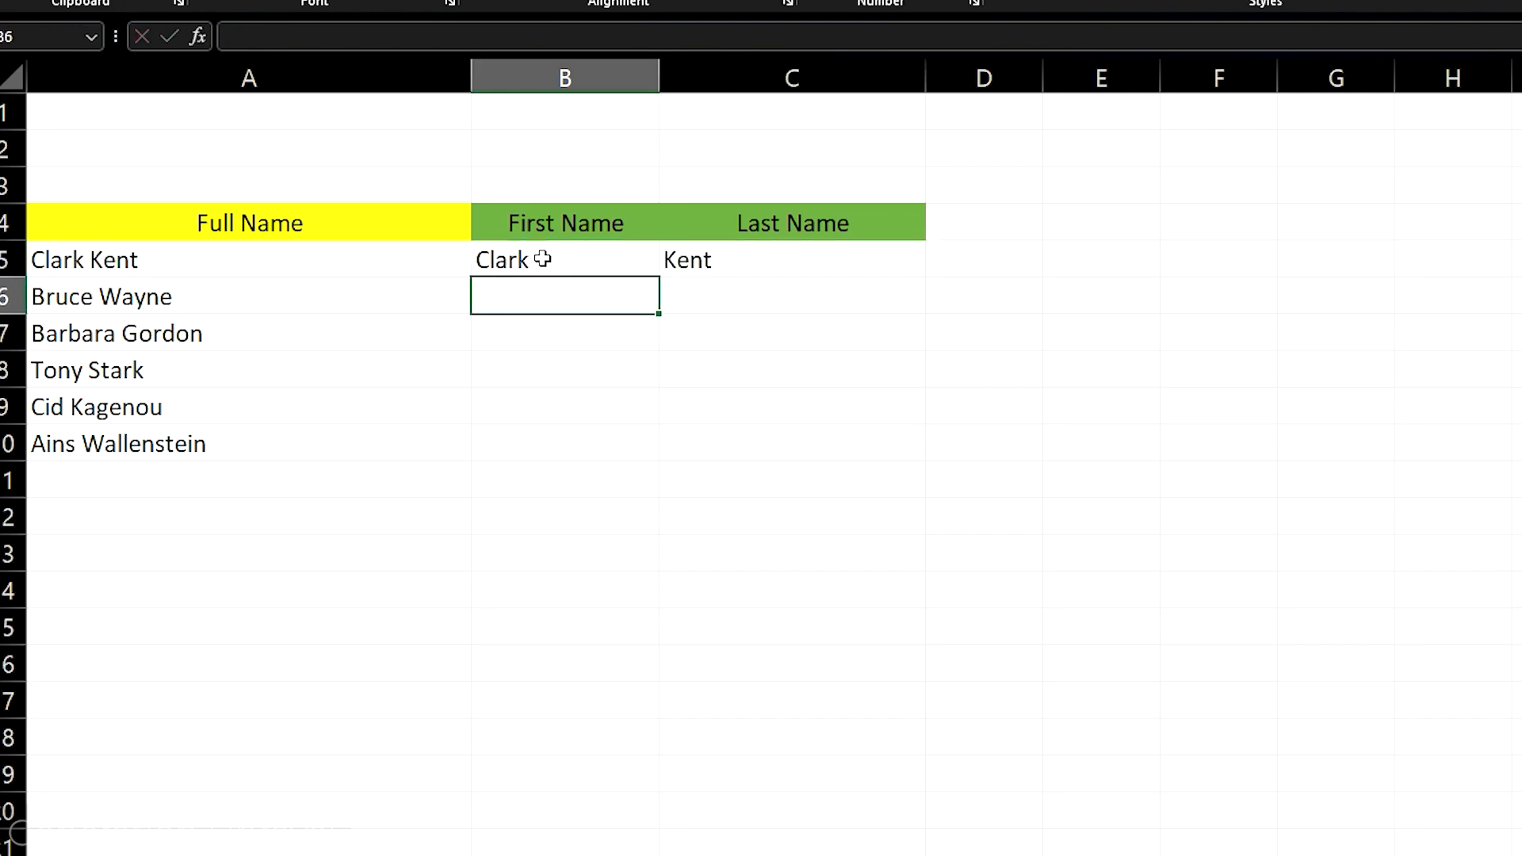
Manually enter the first and last name from A6 into B6 and C6
text(Btu)
key(BackSpace)
key(BackSpace)
text(ruce)
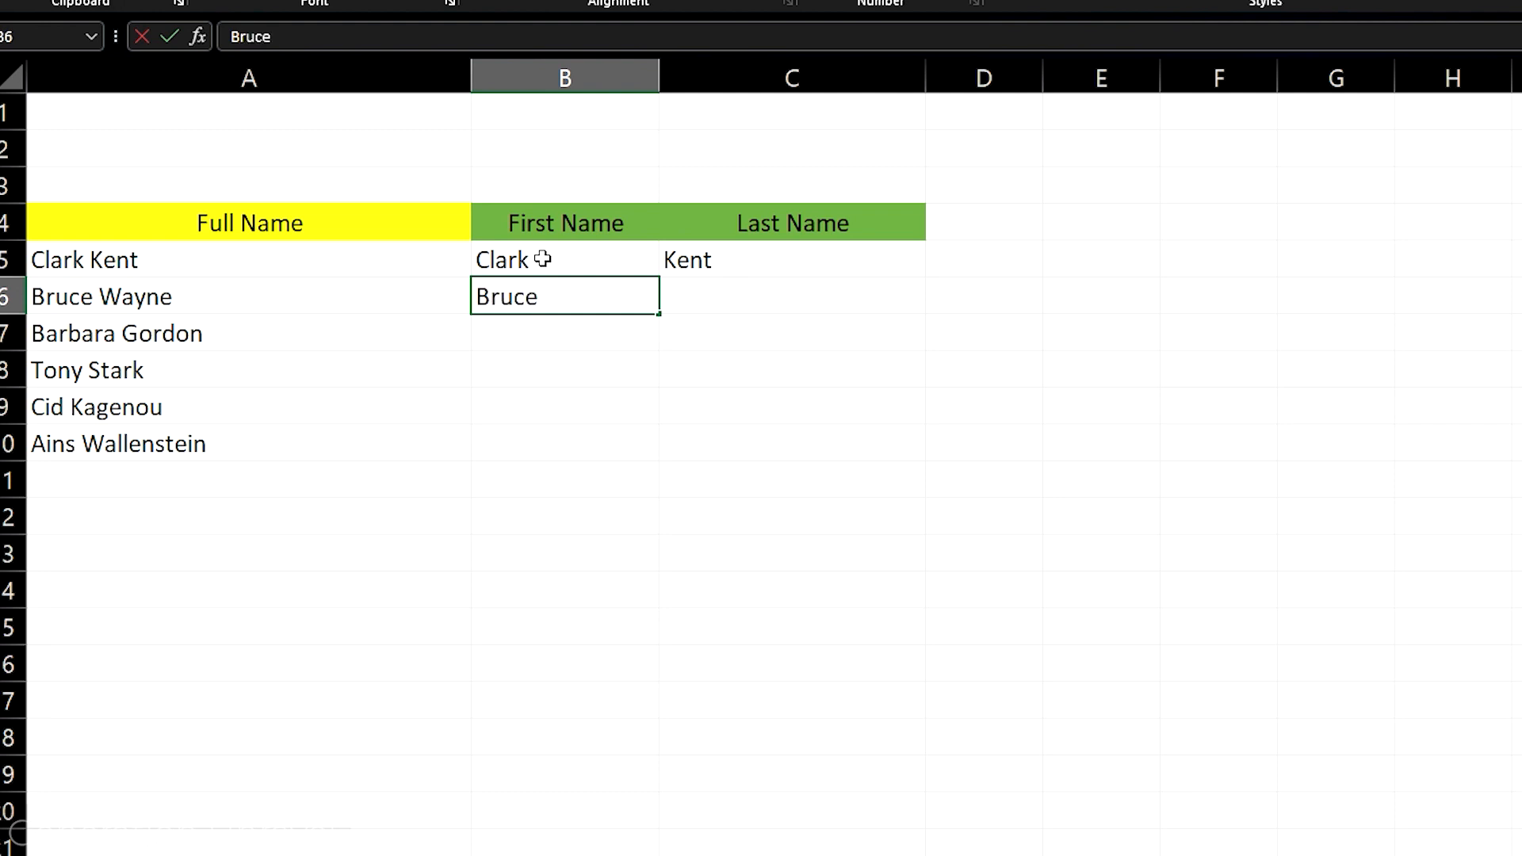
key(Tab)
text(Wayne)
key(Return)
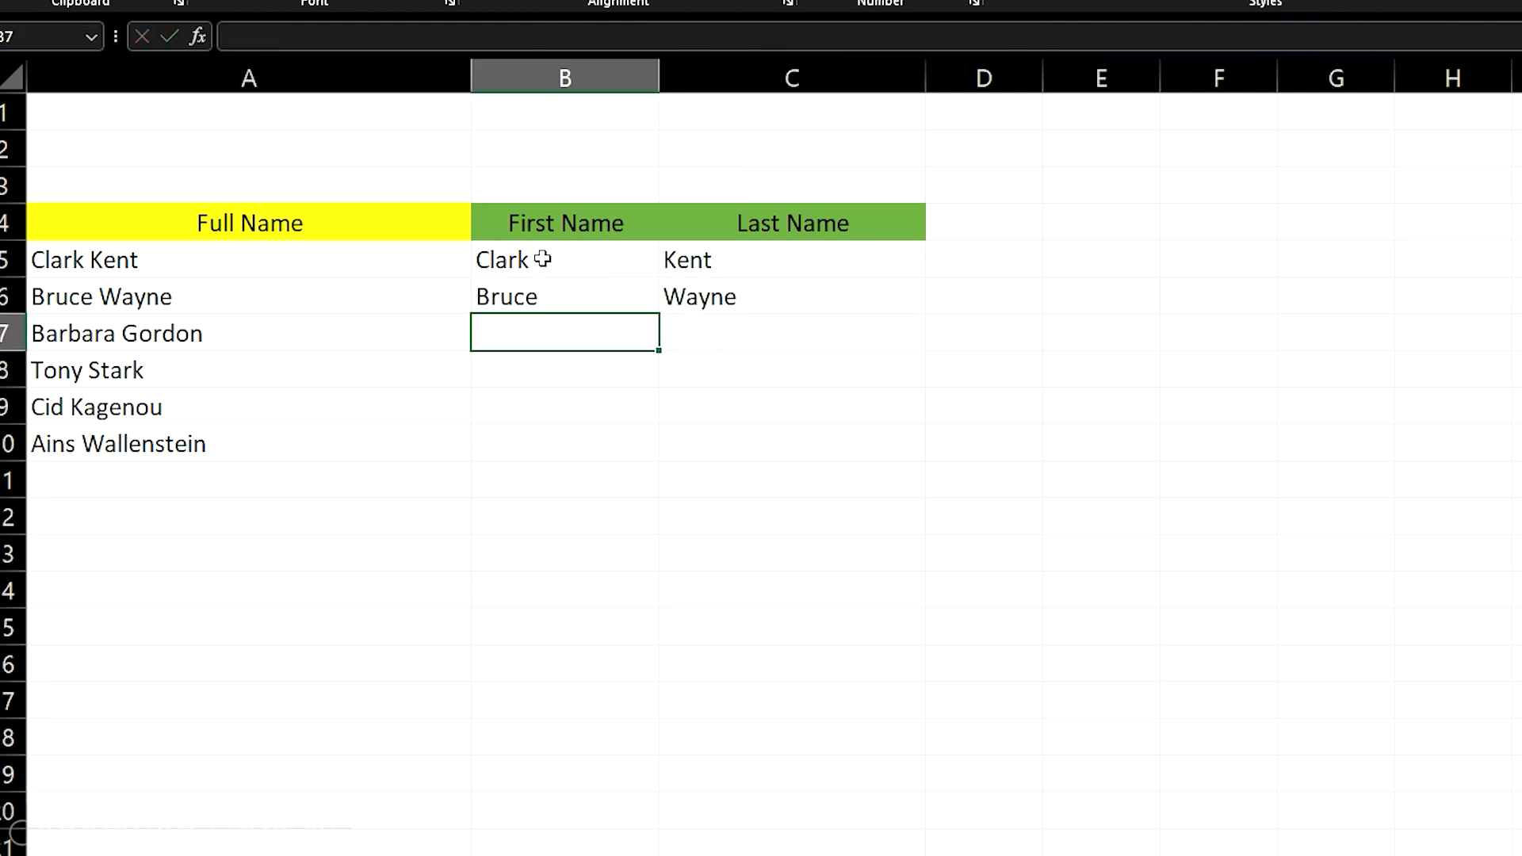
Manually enter the first and last name from A7 into B7 and C7
text(Barbara)
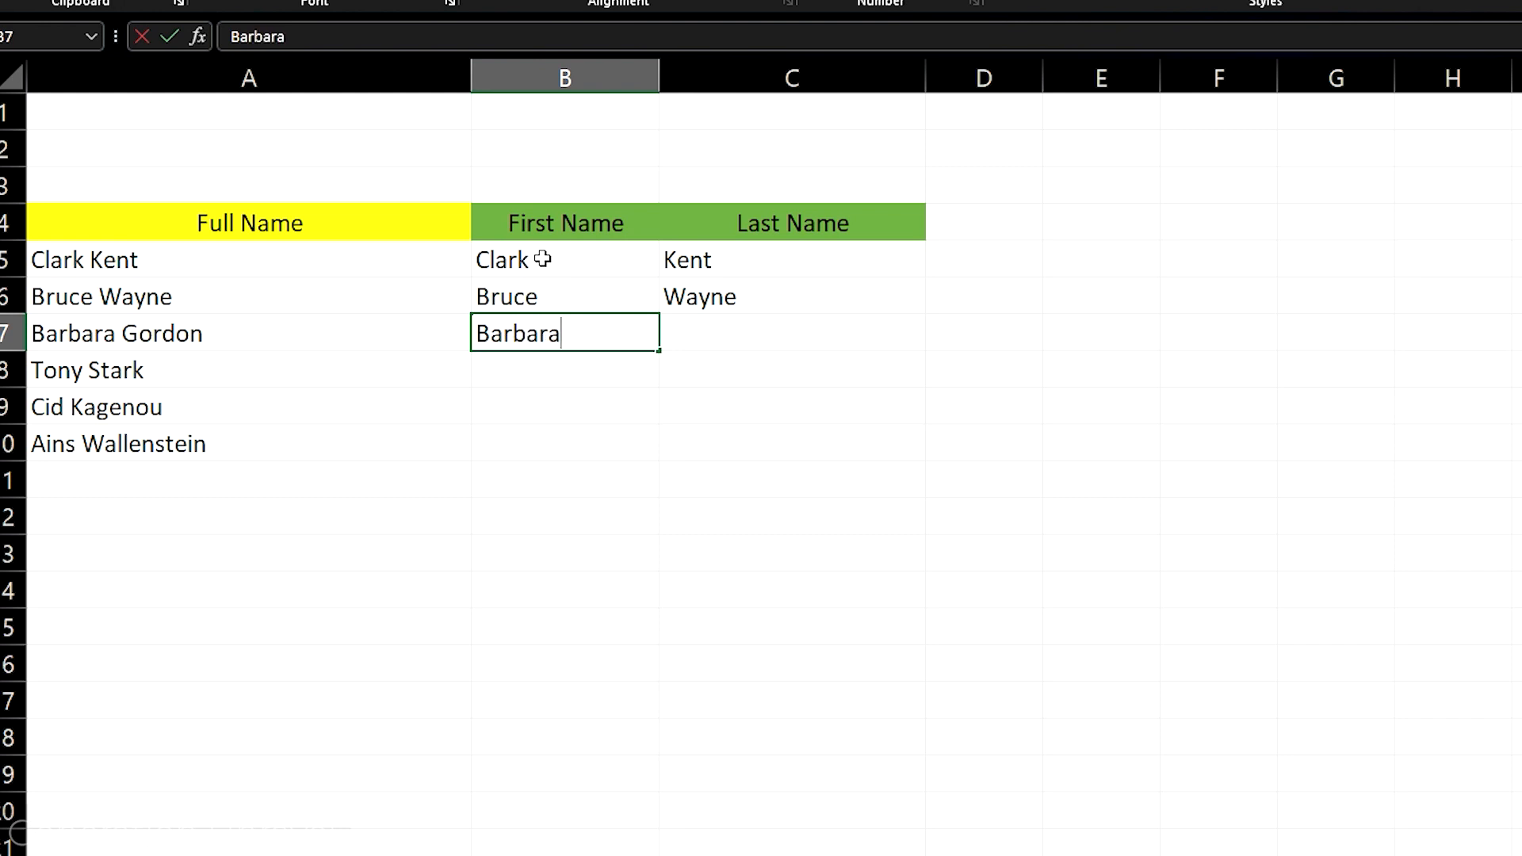
key(Tab)
text(Go)
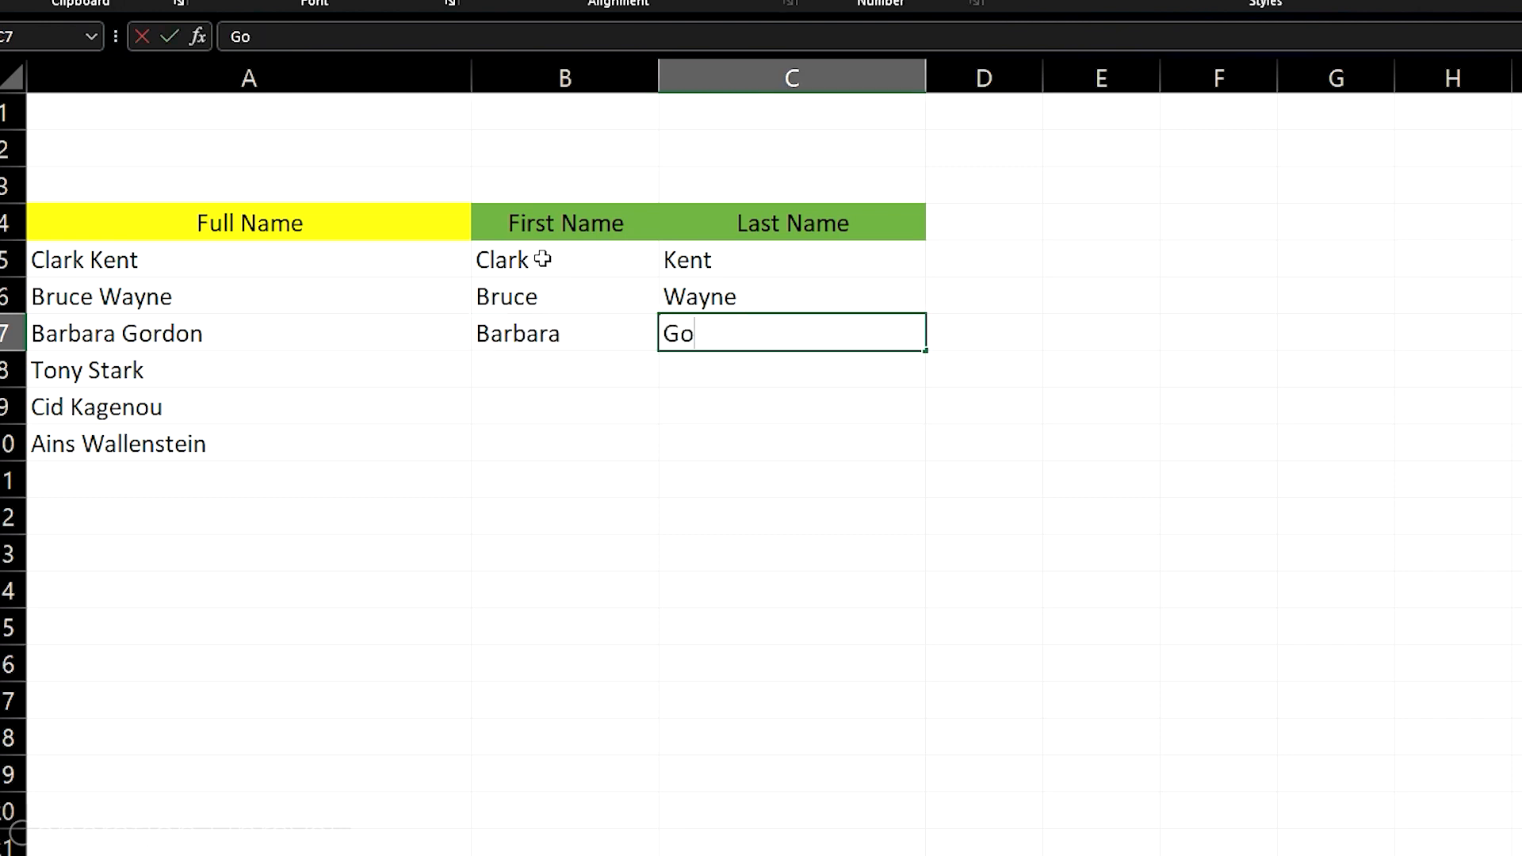
text(rdon)
click(892, 382)
Clear the manually entered first and last names from B5:C7
click(805, 325)
drag(806, 325, 587, 265)
key(Delete)
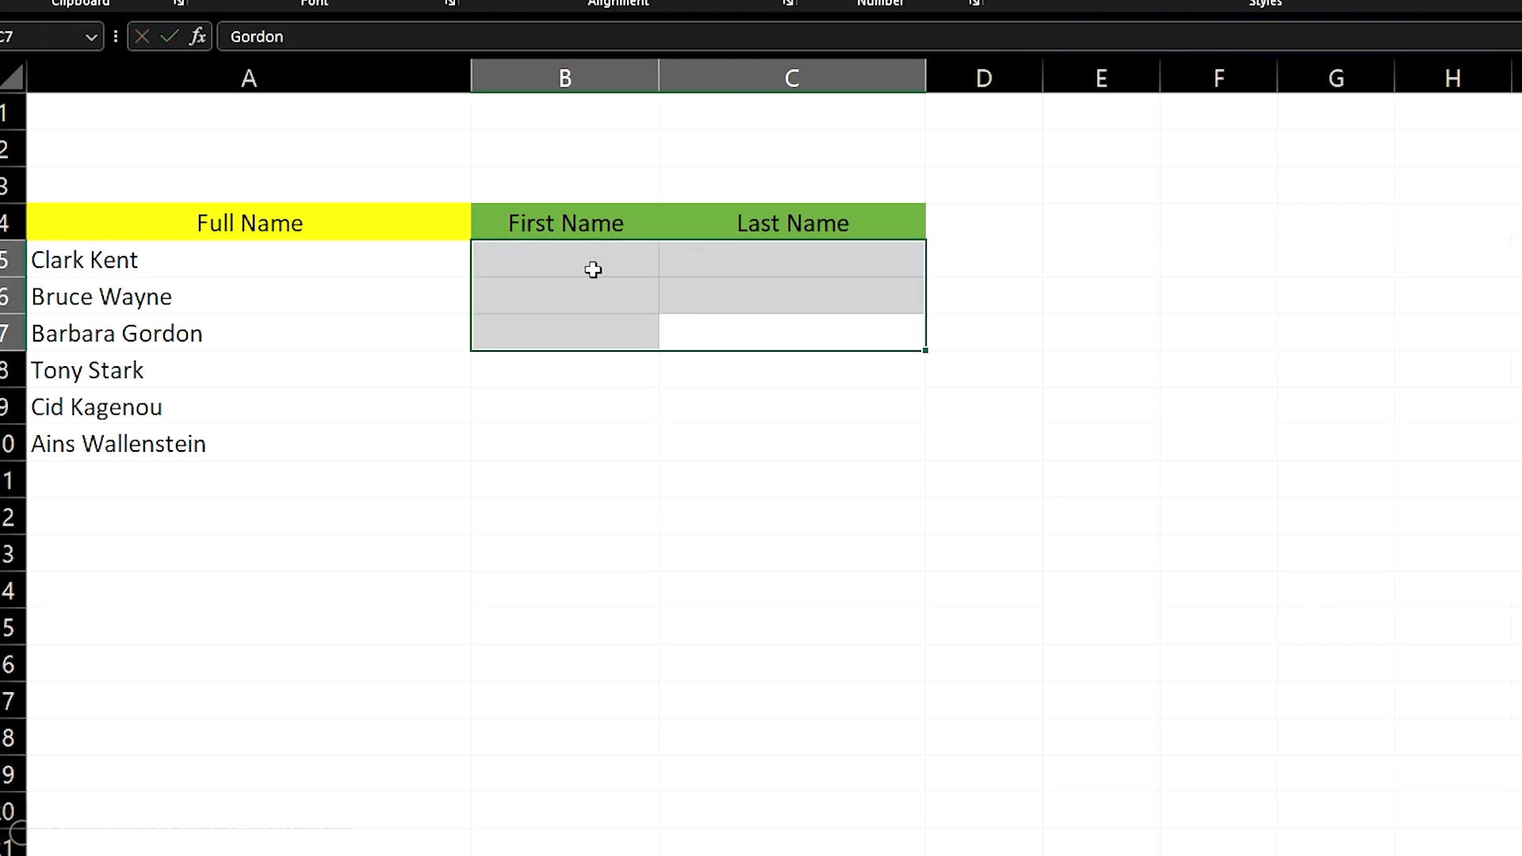
click(1087, 262)
click(460, 267)
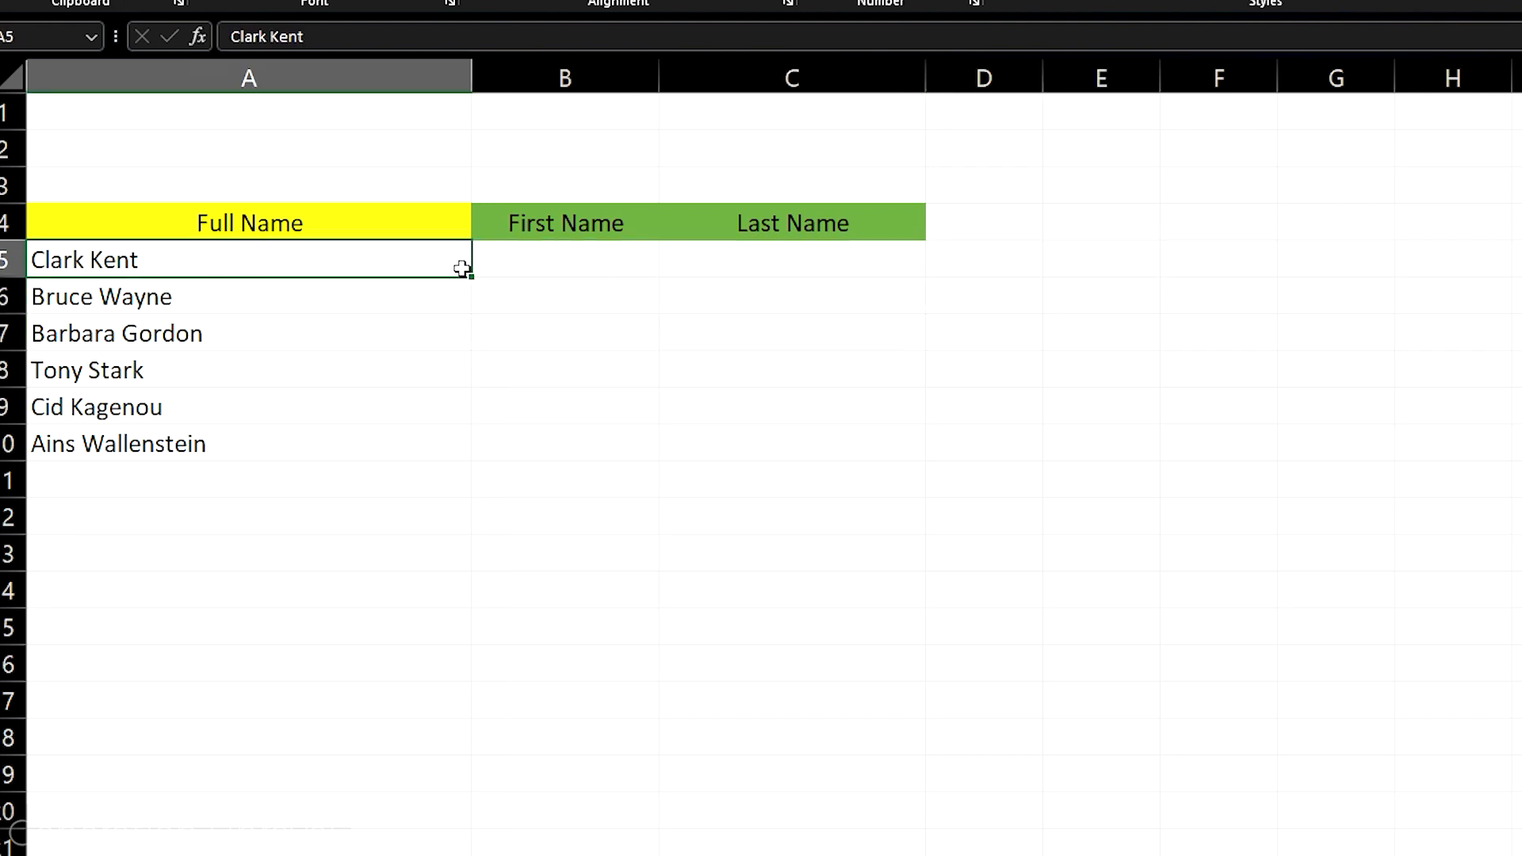
drag(372, 277, 367, 428)
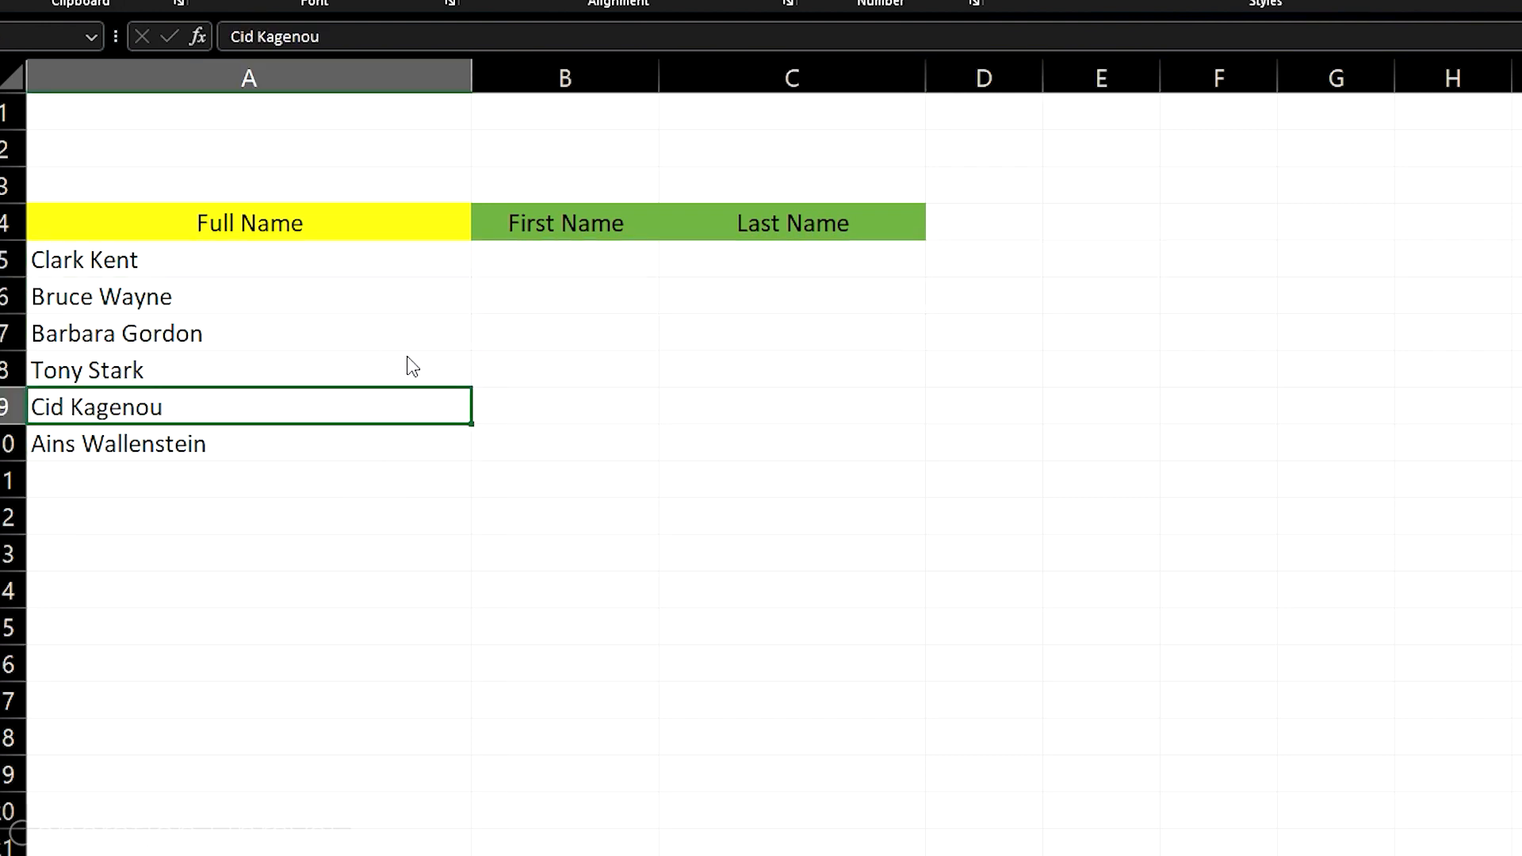
click(1273, 410)
drag(330, 258, 371, 408)
drag(555, 262, 826, 486)
click(821, 414)
click(569, 266)
click(775, 259)
click(606, 262)
click(748, 261)
click(80, 269)
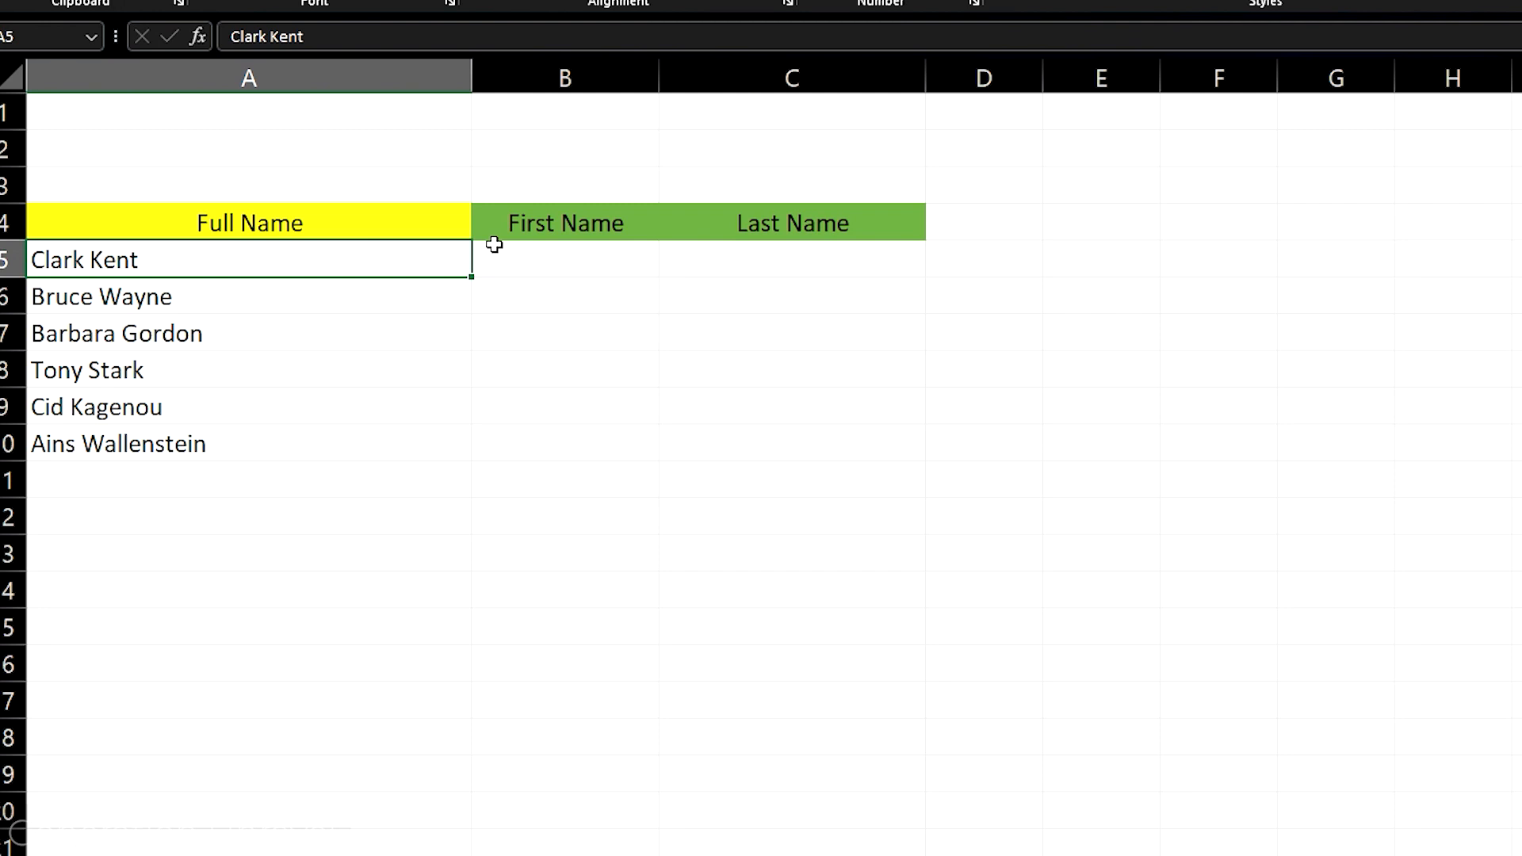
Enter the formula =TEXTSPLIT(A5," ") in B5 to split the full name at the space
click(605, 261)
text(=TEXTSPLIT()
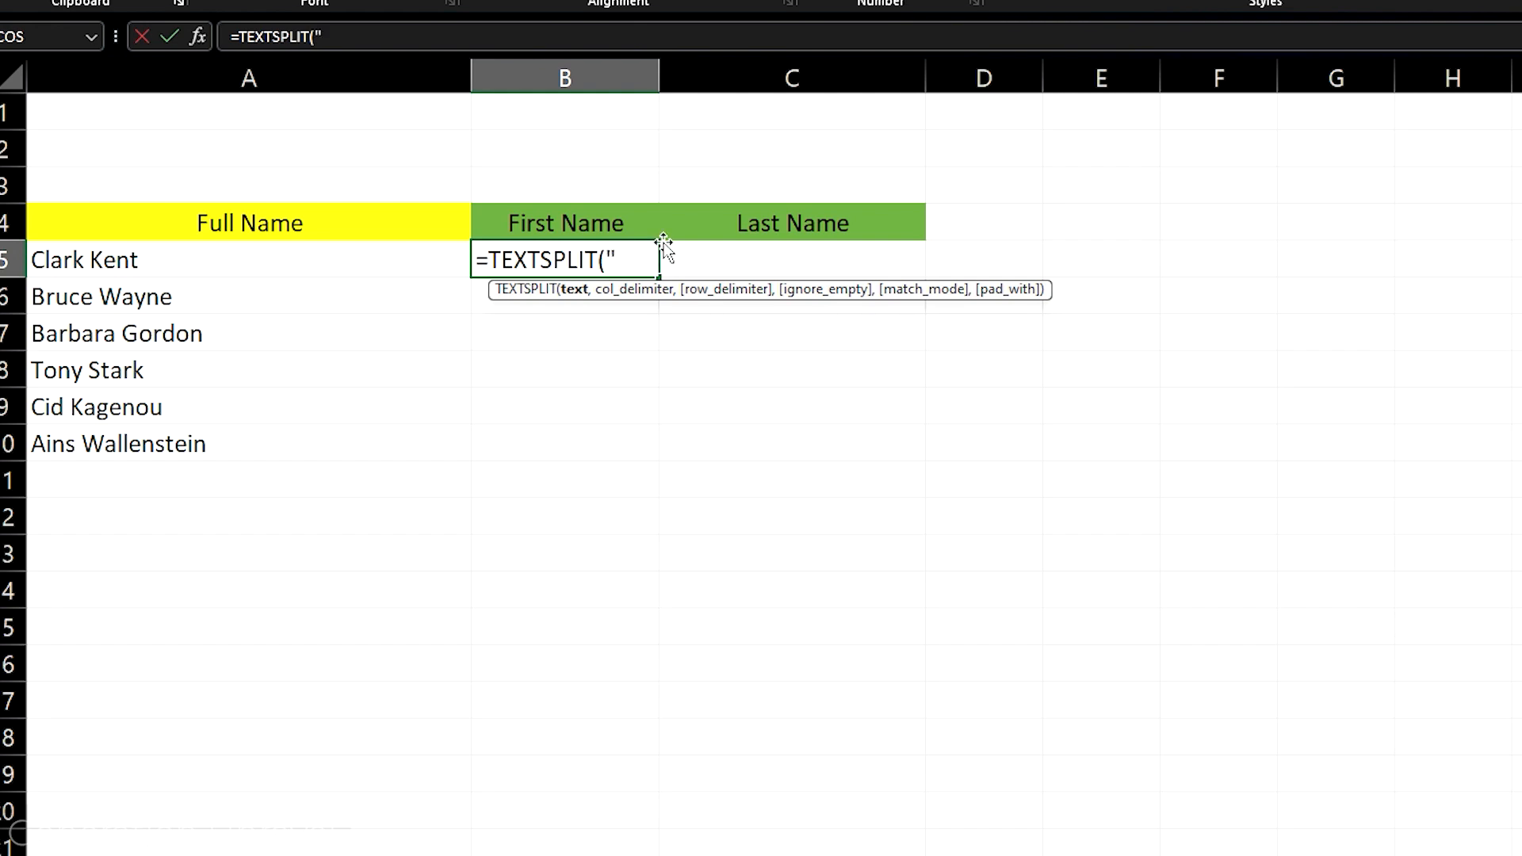
key(BackSpace)
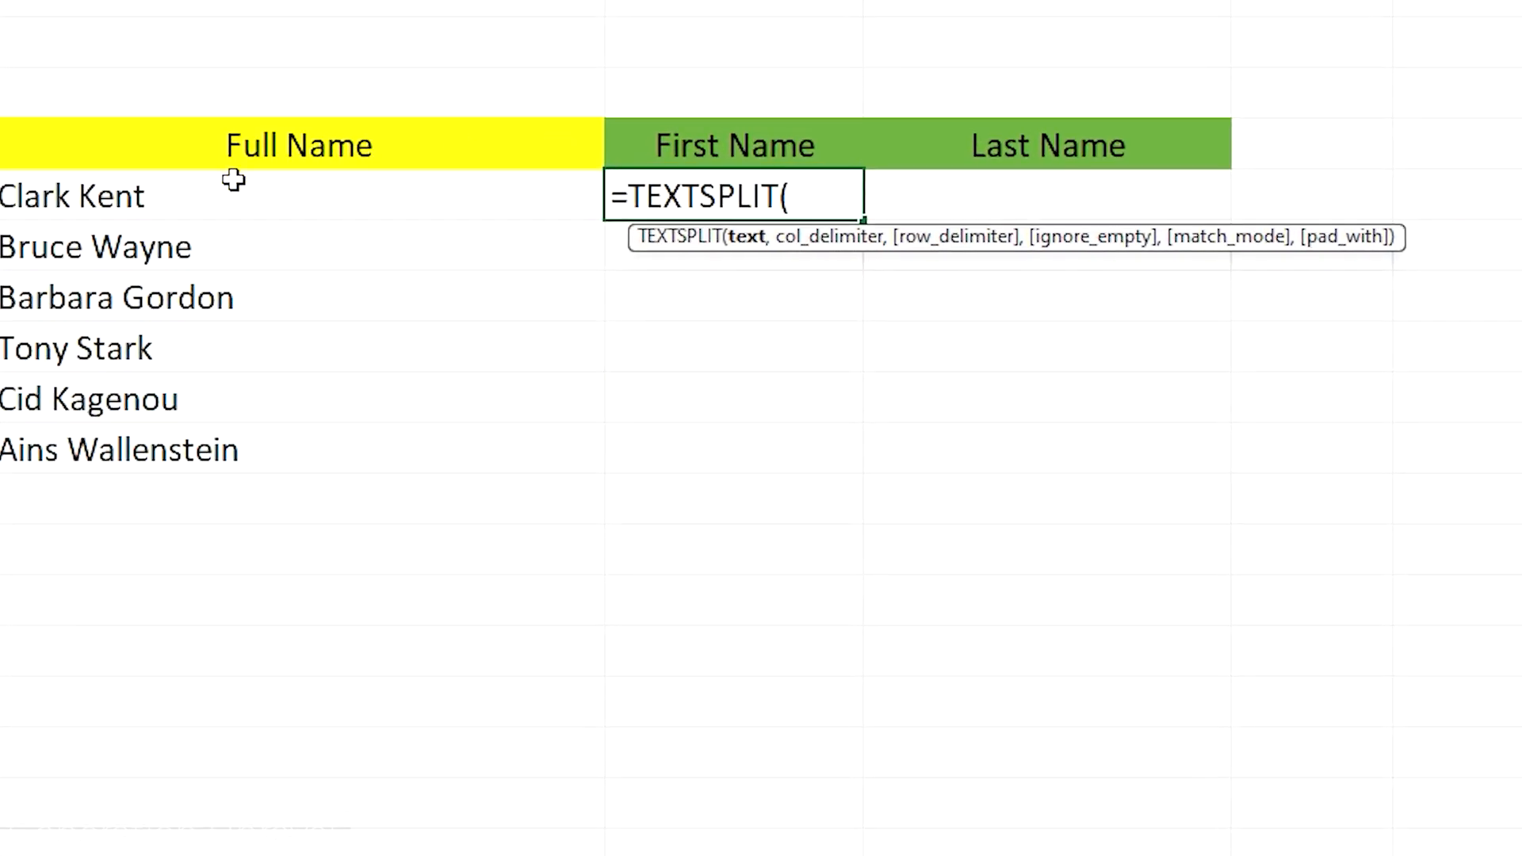
click(233, 180)
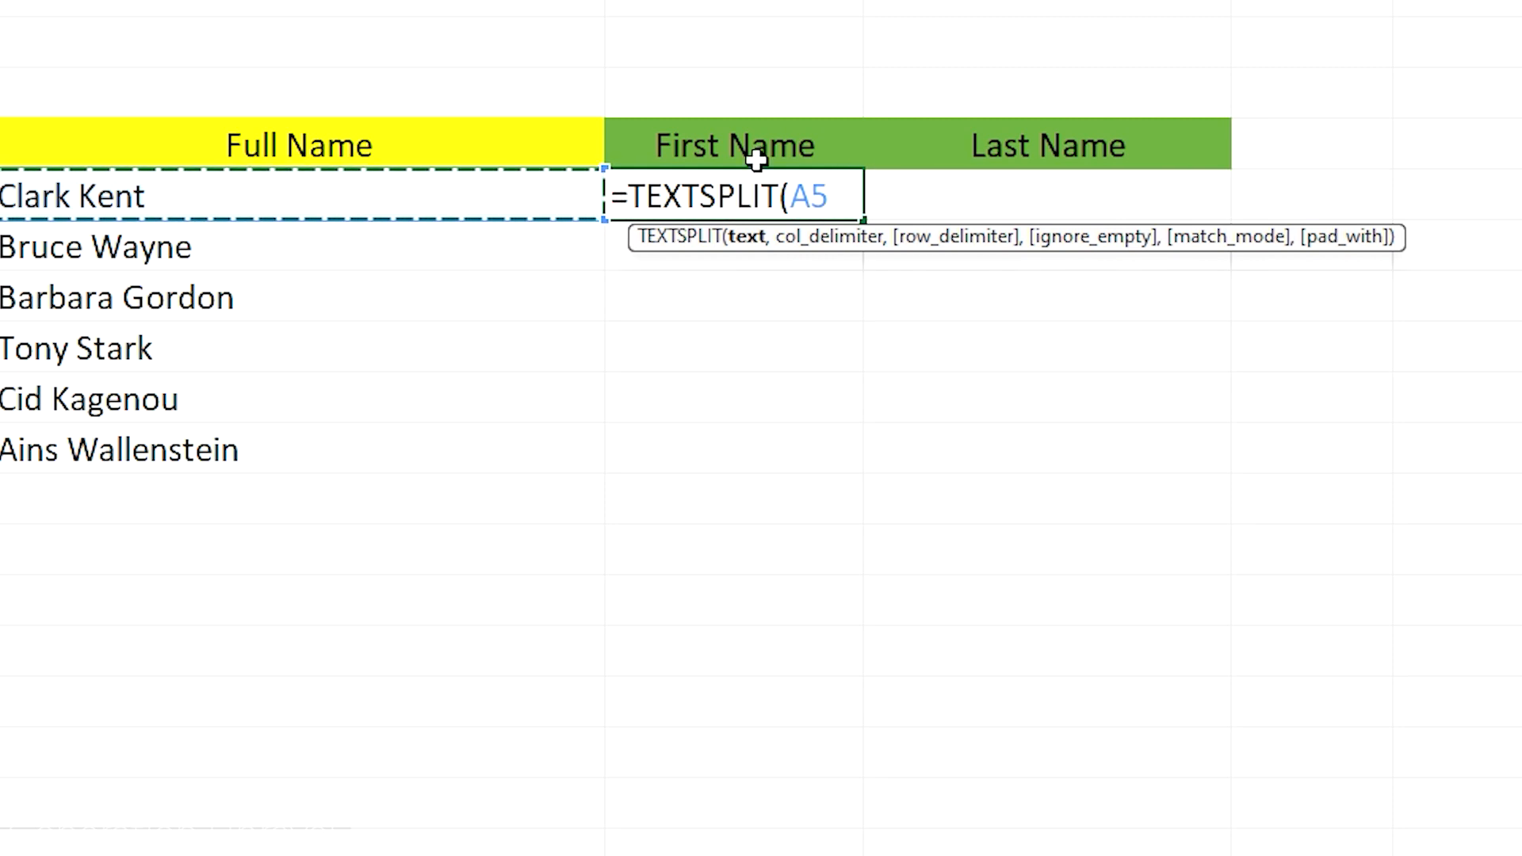
text(,)
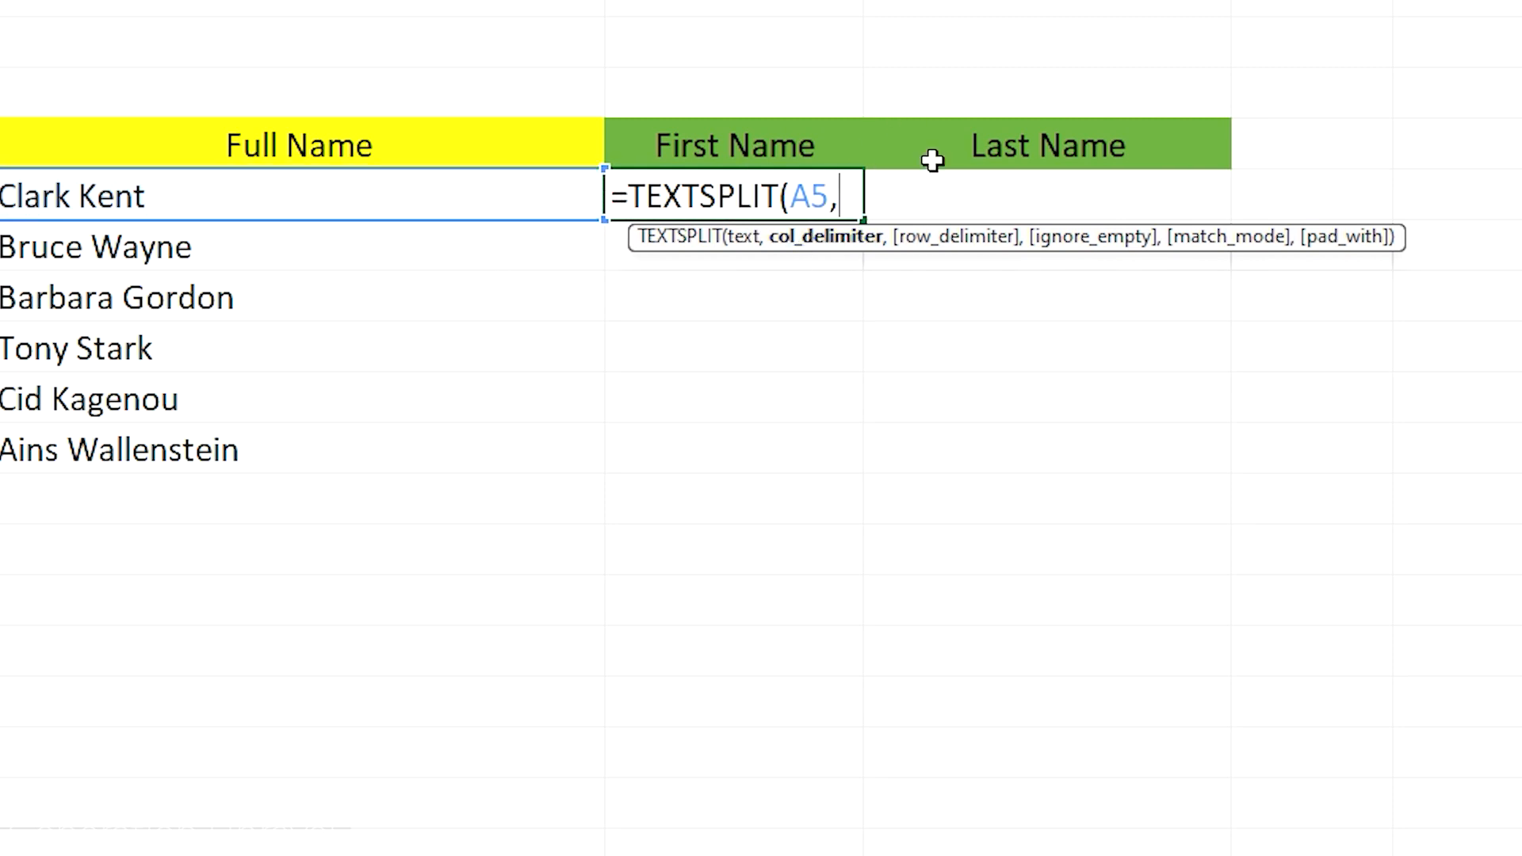
text(" "))
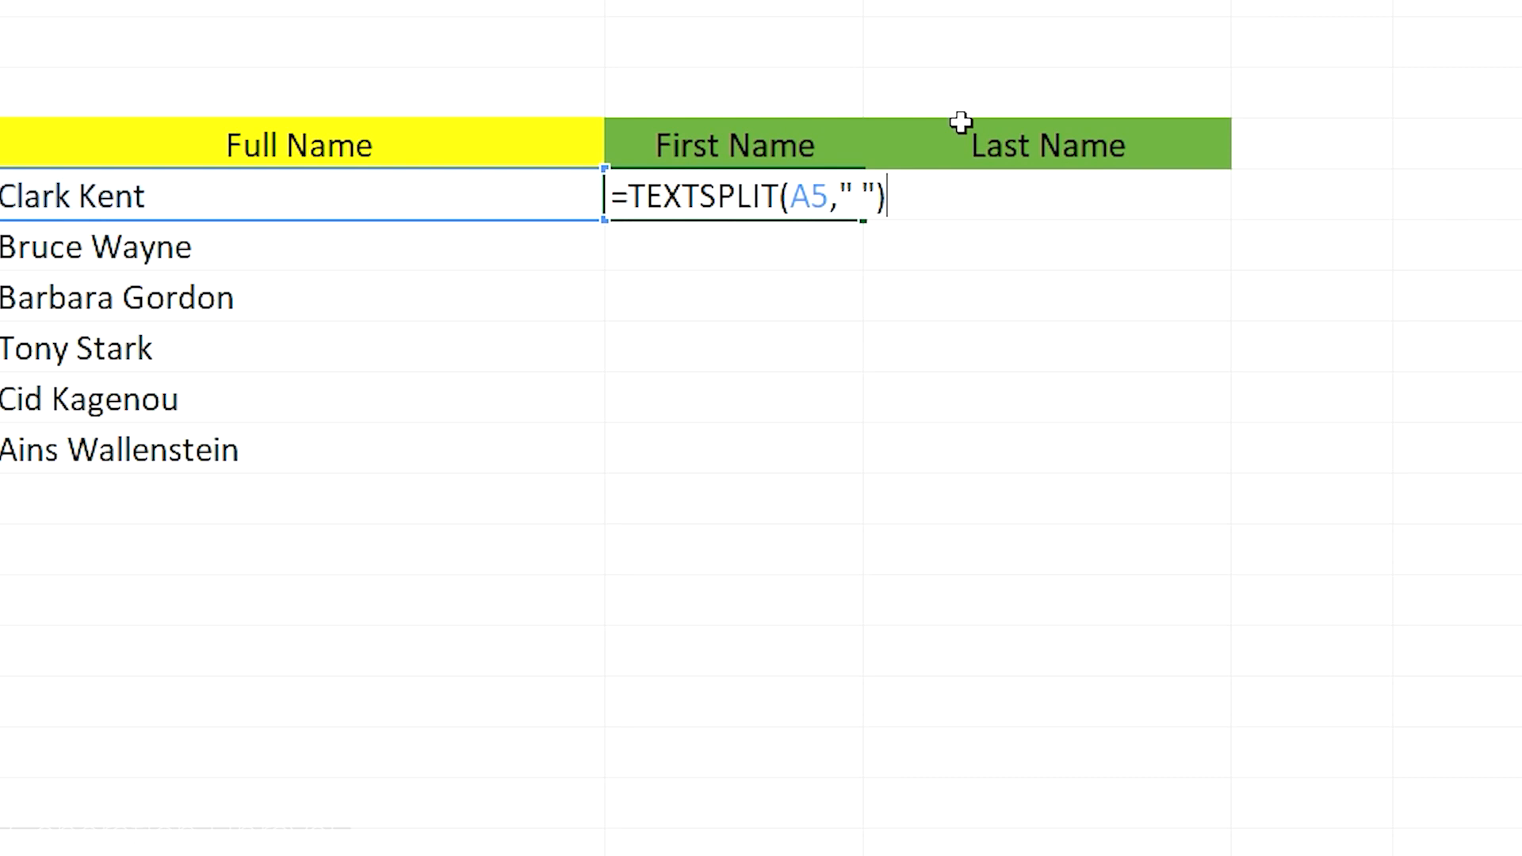
key(Return)
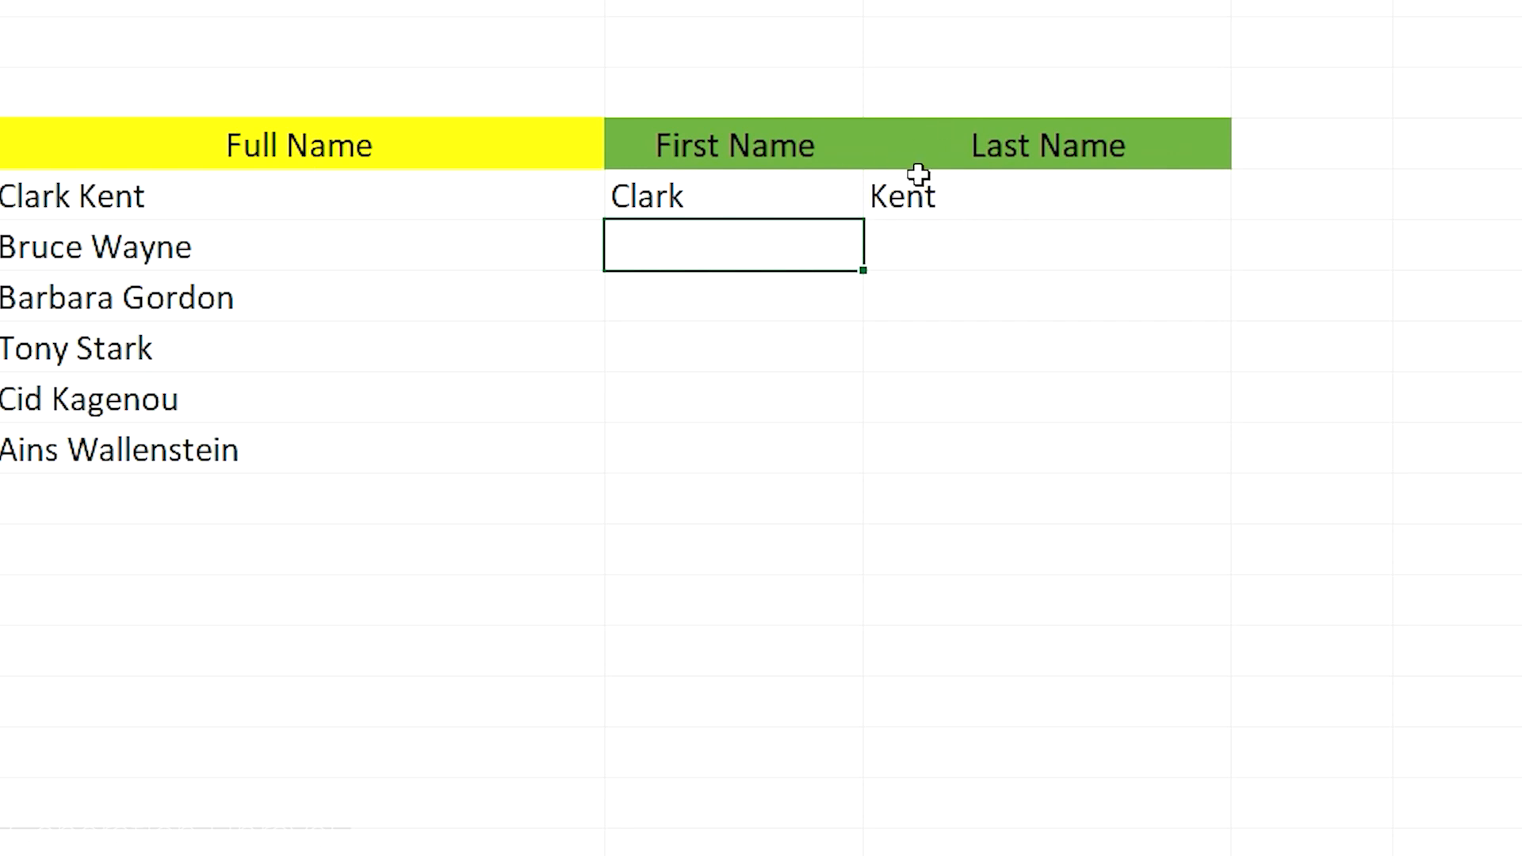
Examine the TEXTSPLIT formula in B5 and how its result spills into C5
click(974, 204)
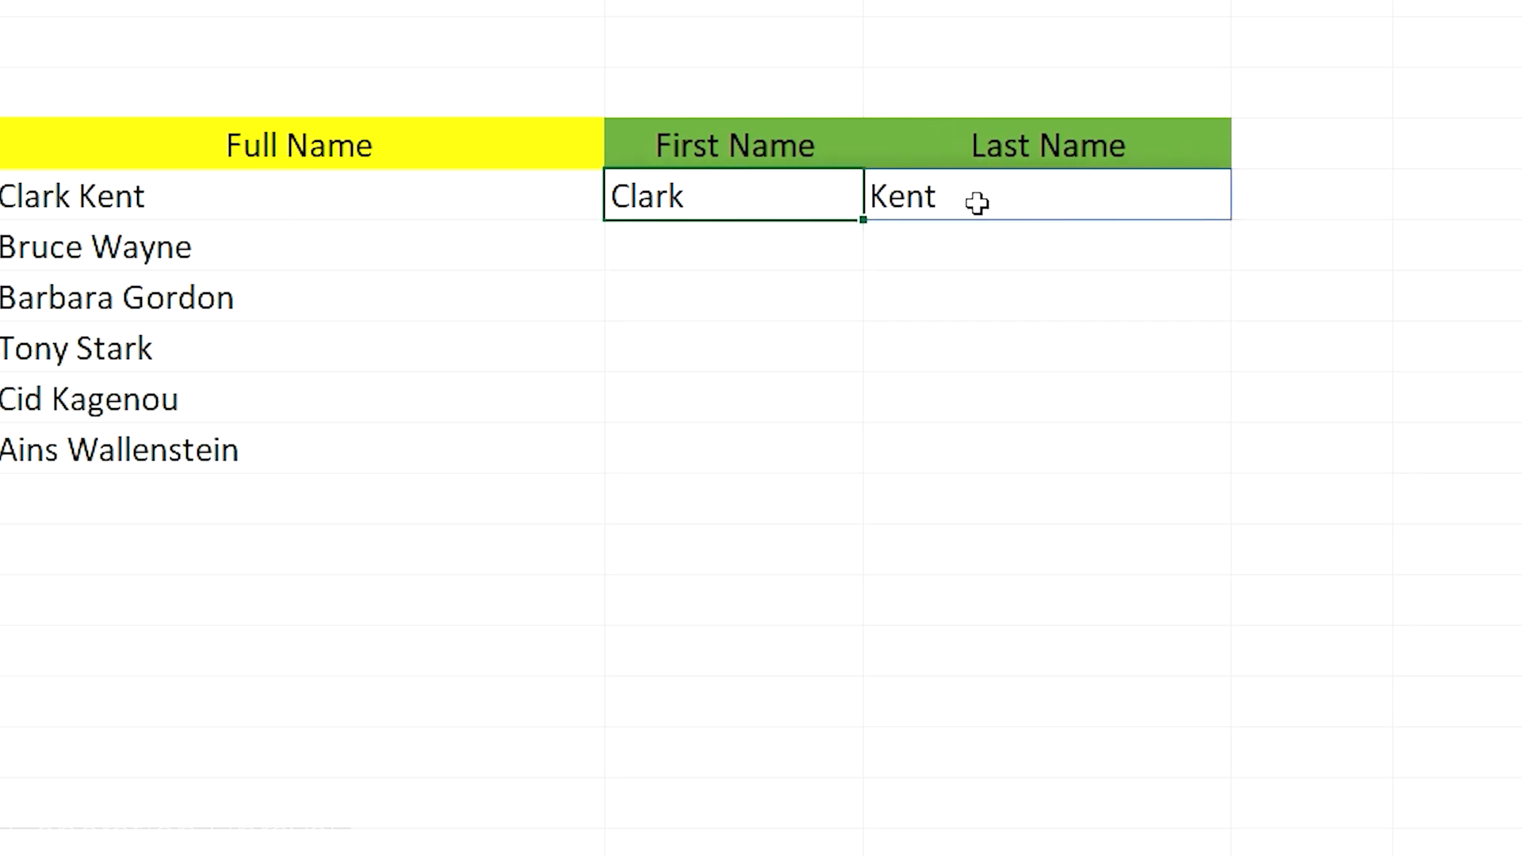
click(307, 240)
click(784, 205)
double_click(818, 202)
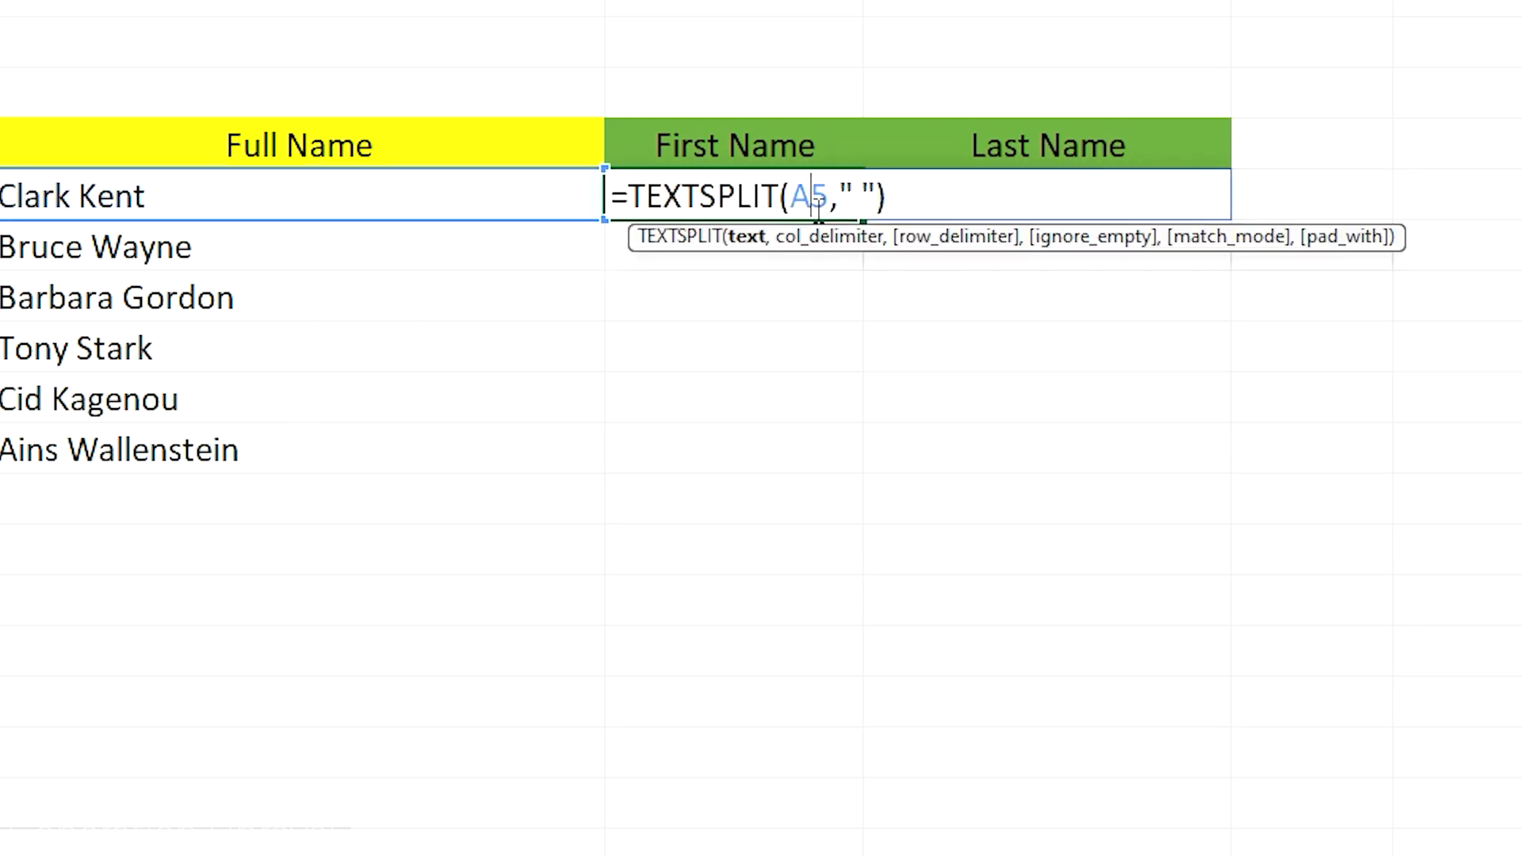
click(776, 298)
double_click(961, 194)
click(791, 265)
Fill the TEXTSPLIT formula from B5 down through B10
click(860, 215)
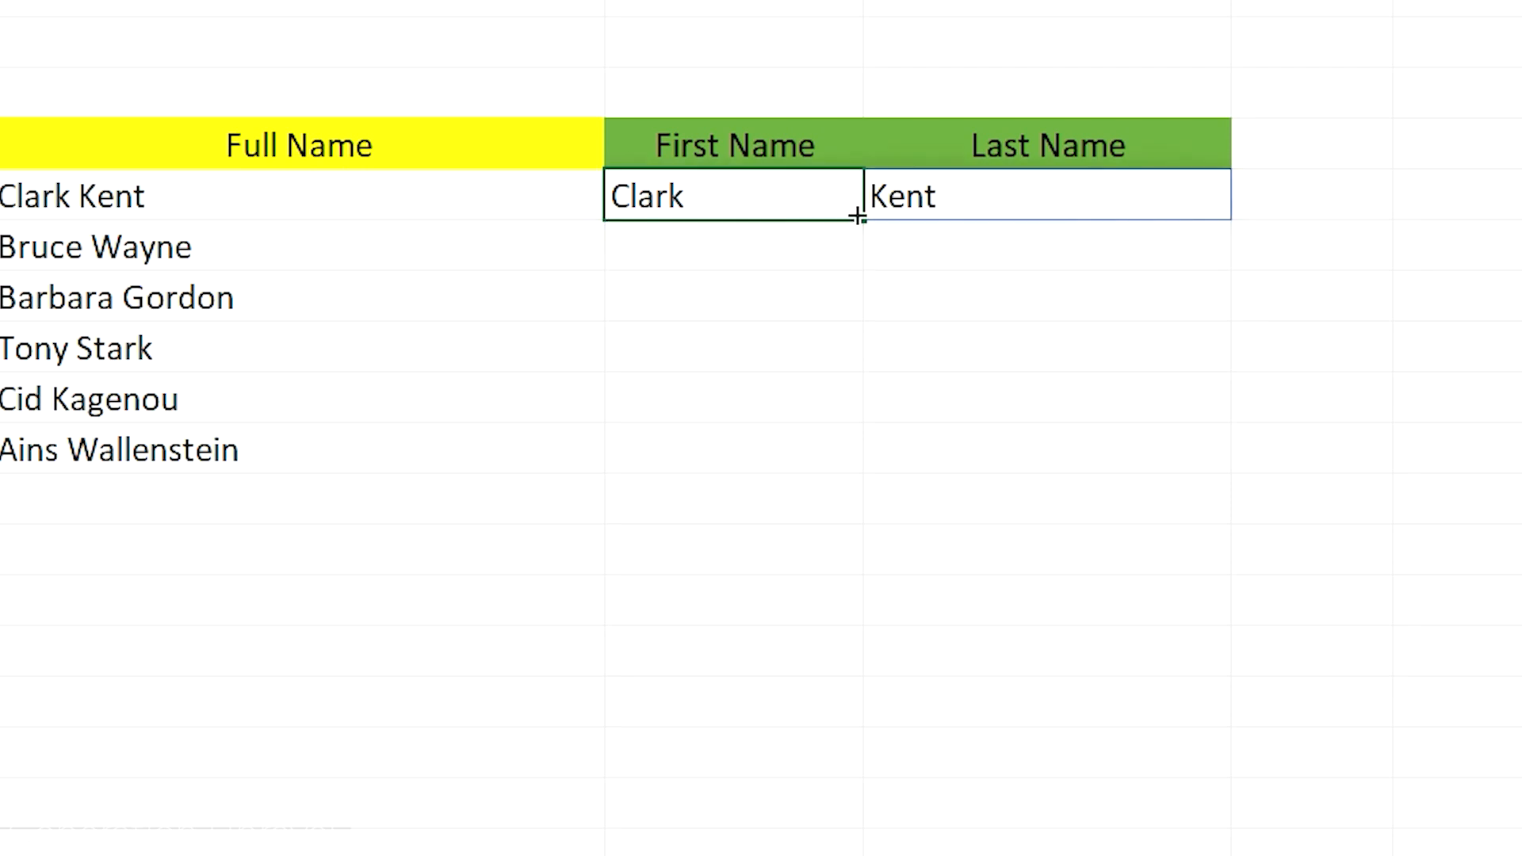
drag(863, 219, 863, 474)
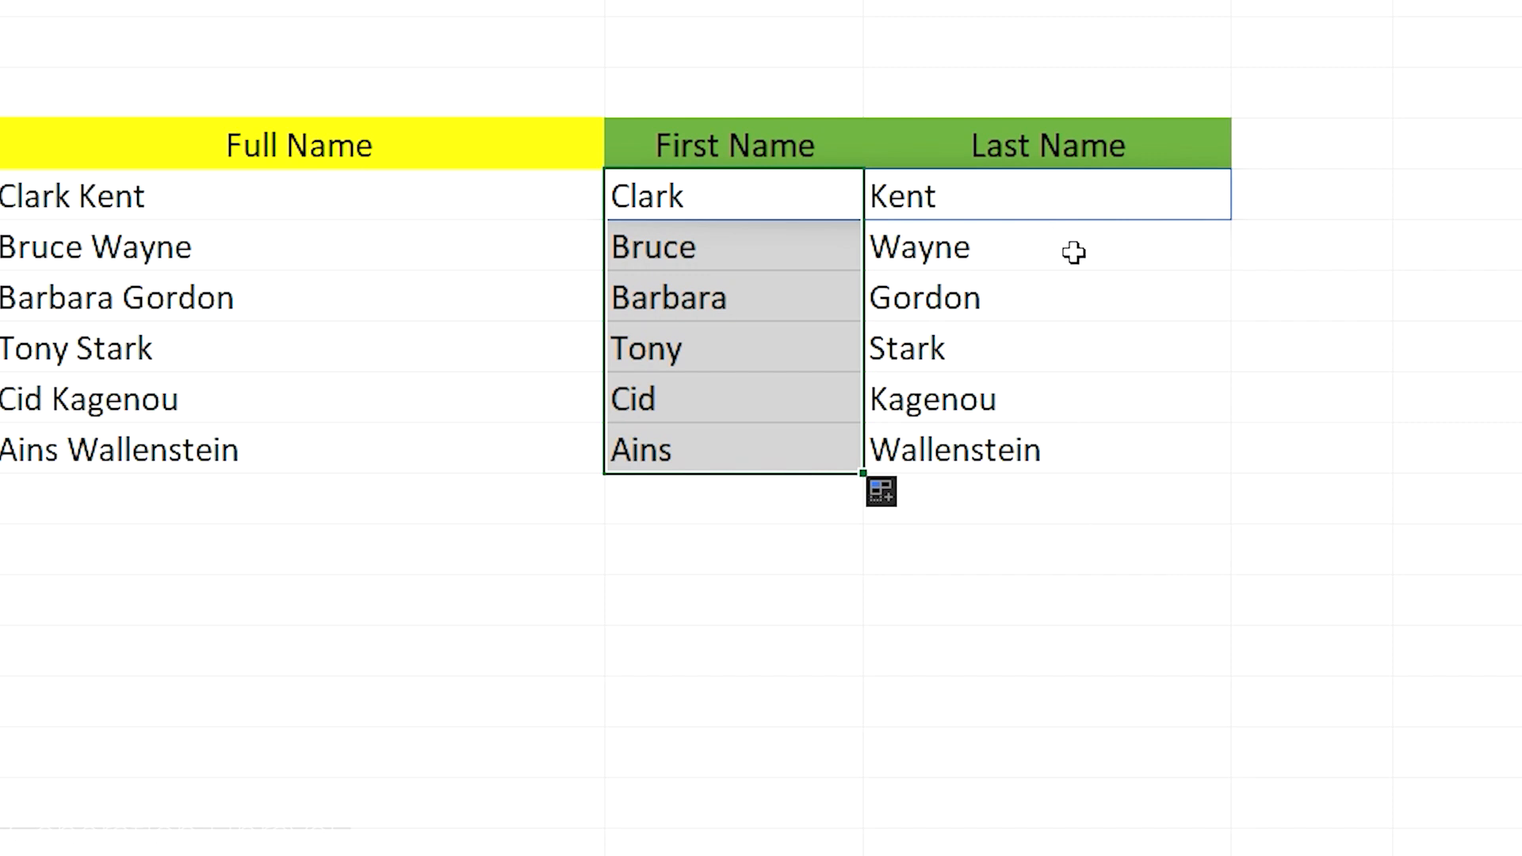
click(1400, 309)
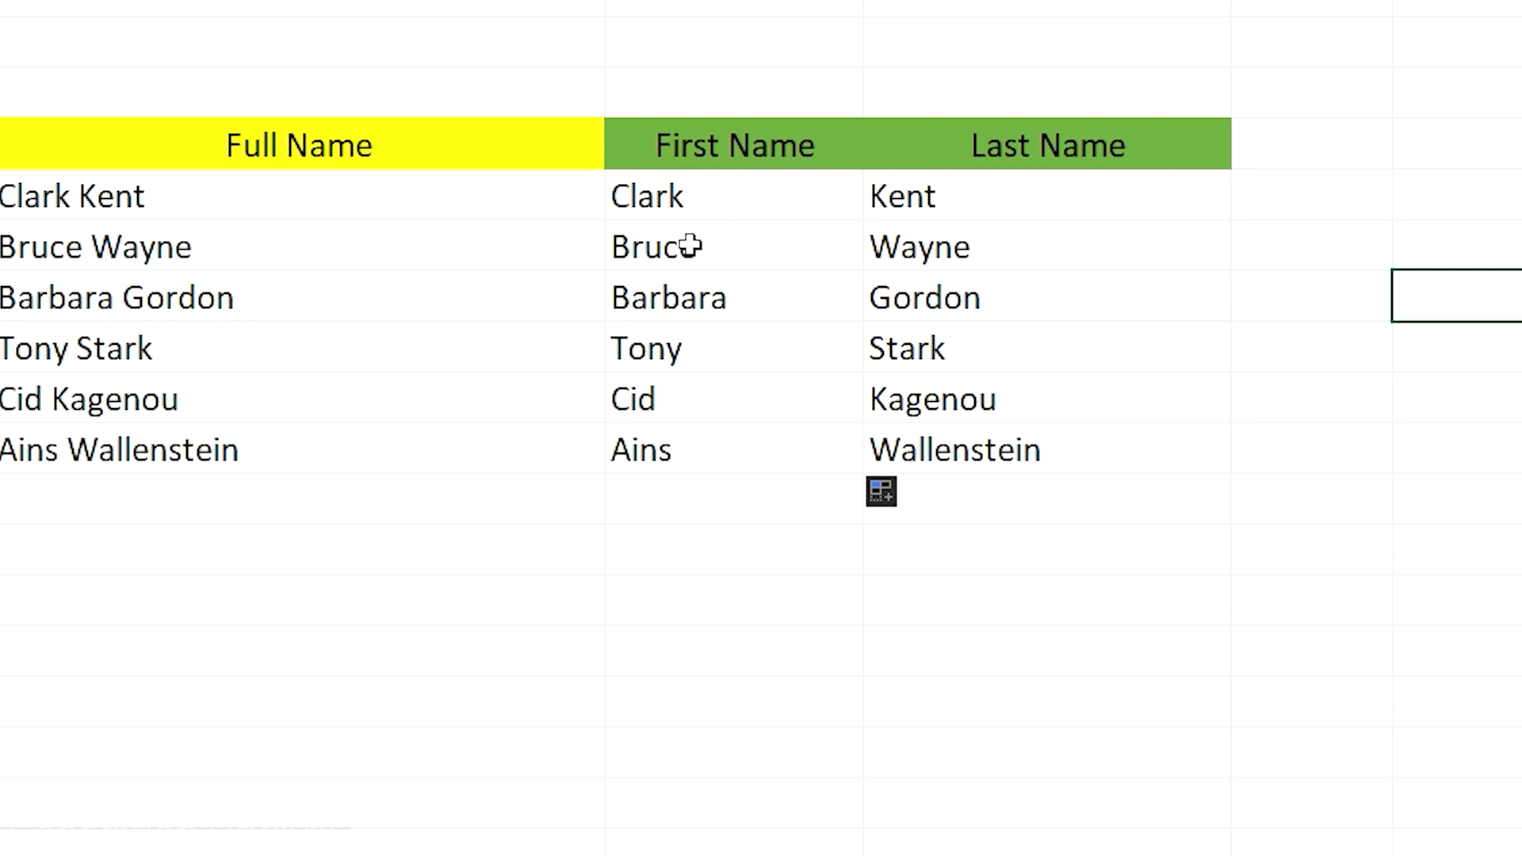
Clear the split first and last names from B5:C10
drag(1070, 456, 751, 200)
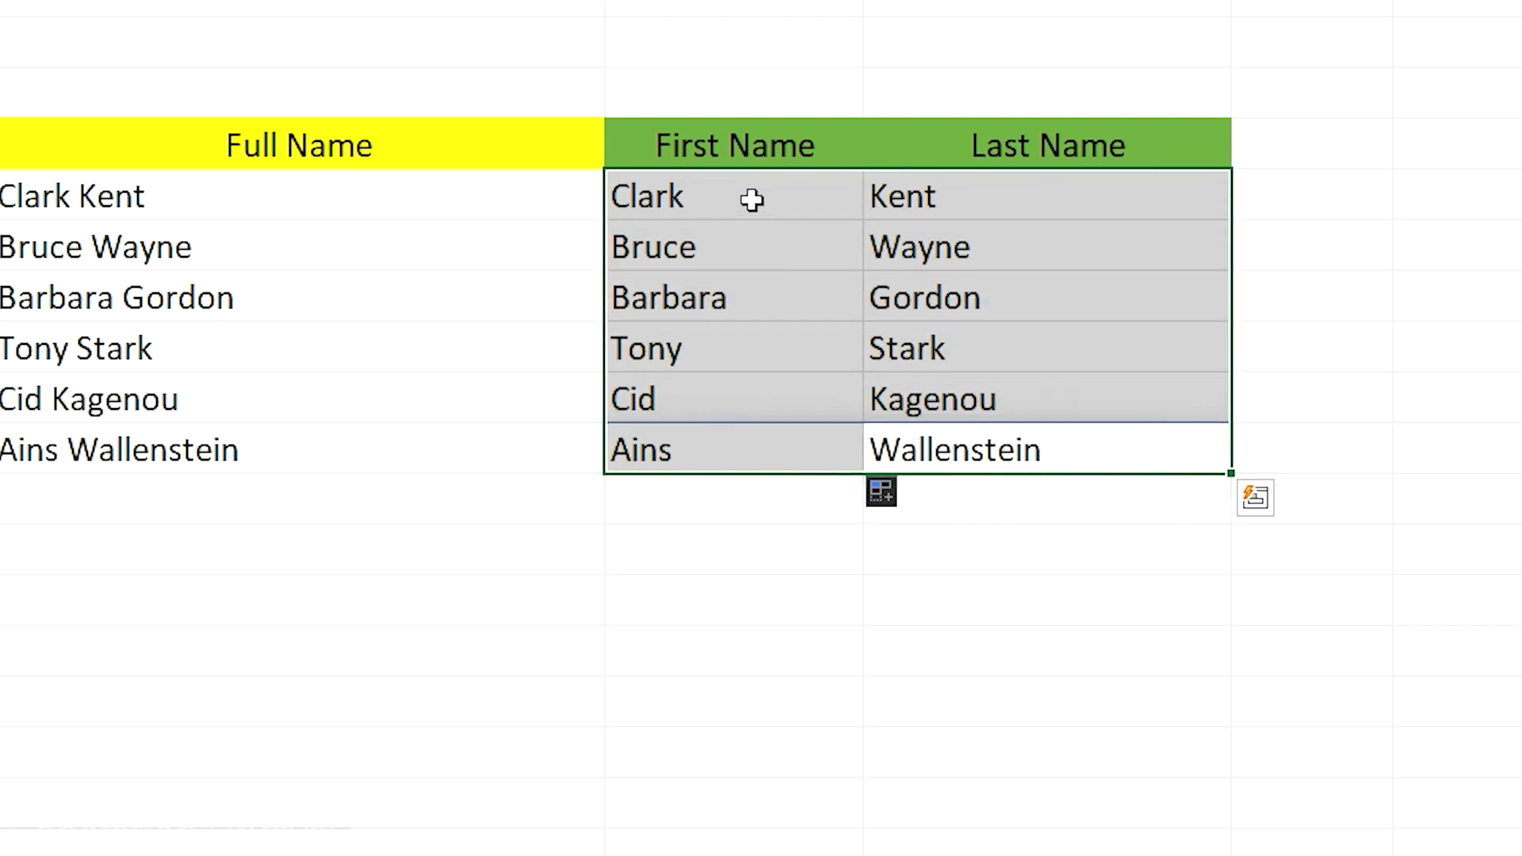
key(Delete)
click(1268, 198)
Append a comma, a space and a second full name to the entry in A5
click(313, 201)
double_click(324, 204)
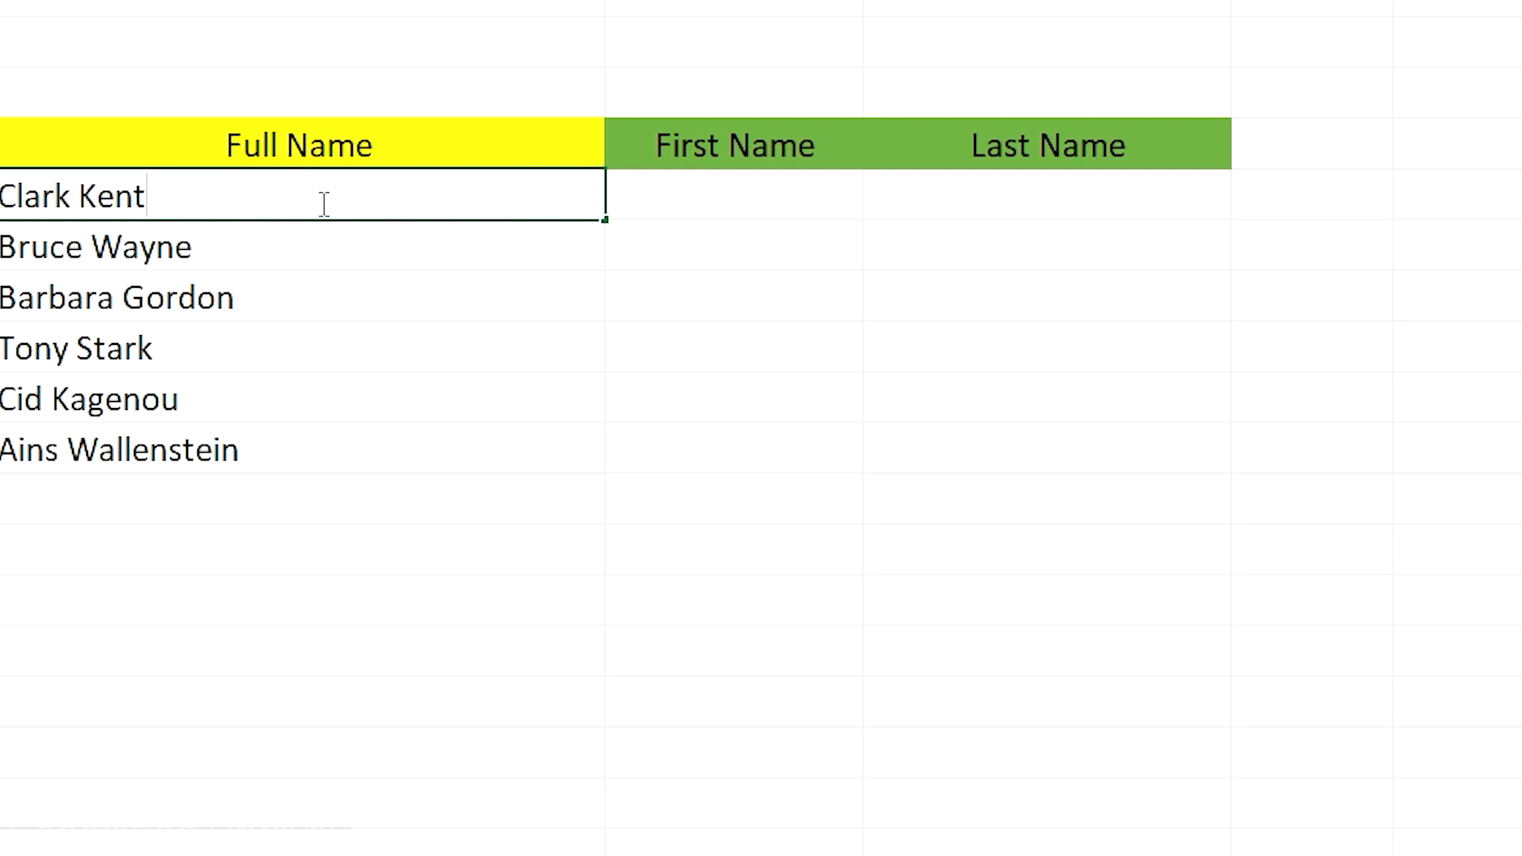
text(.)
key(BackSpace)
text(, Hero)
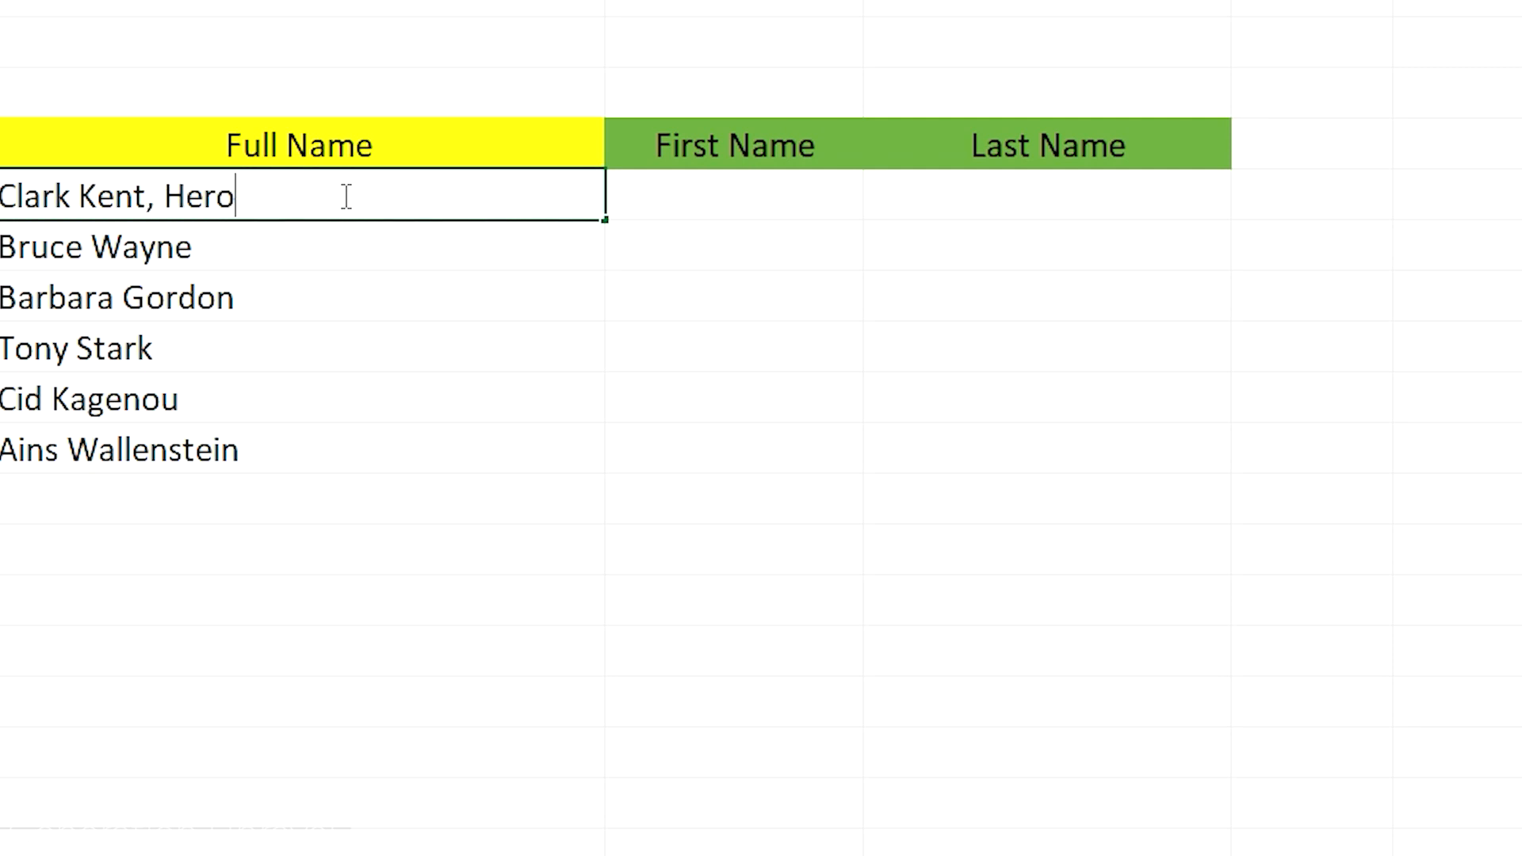
text( Artros)
click(555, 508)
click(269, 207)
click(920, 193)
click(825, 186)
click(58, 195)
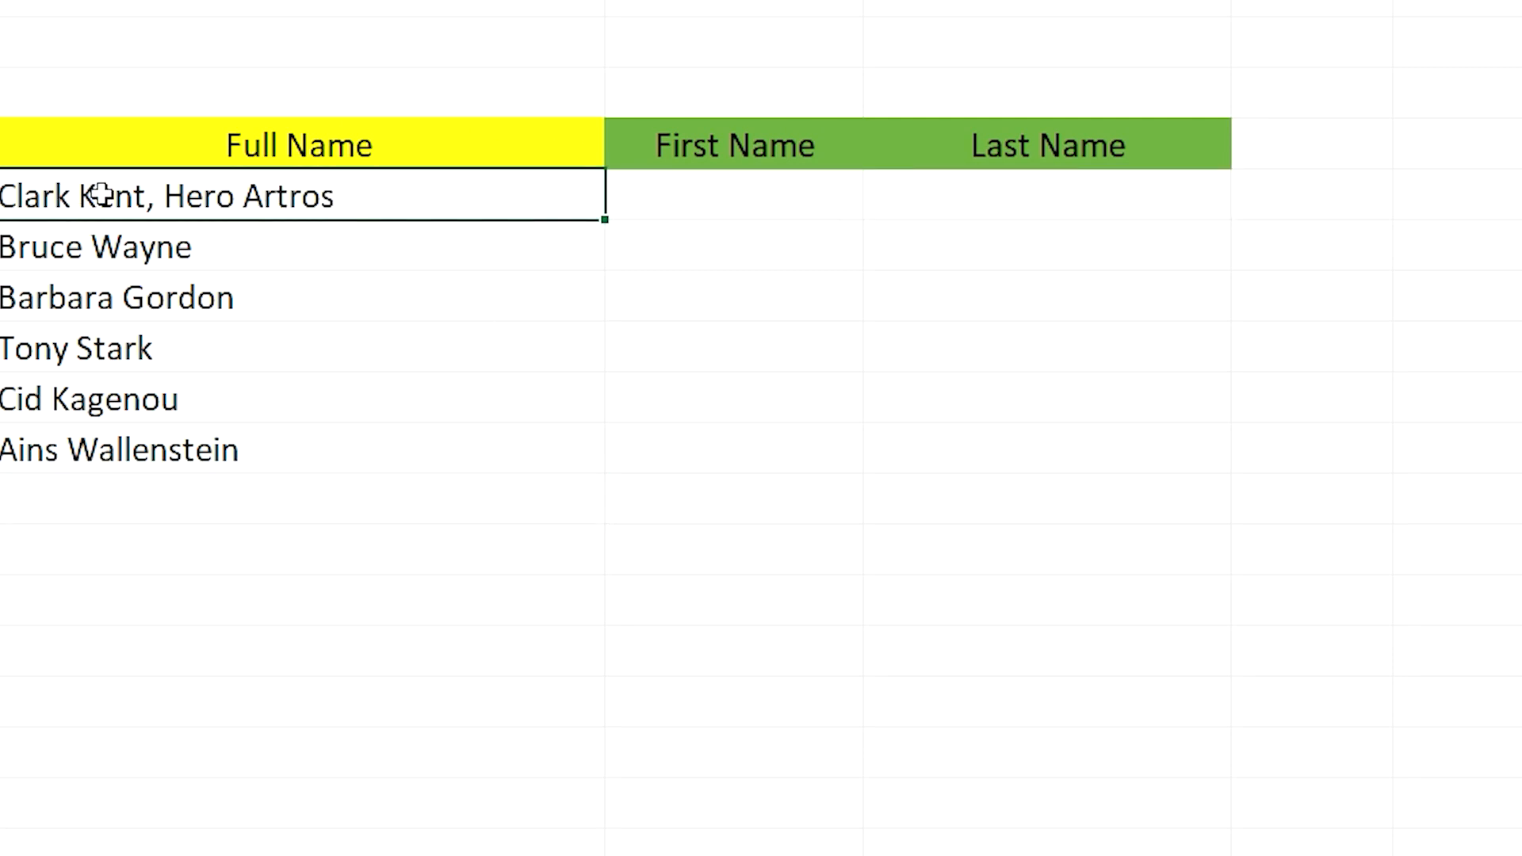
click(769, 188)
click(449, 198)
Enter a TEXTSPLIT formula in B5 that splits the two full names in A5 at each space
double_click(676, 198)
text(=TEXTSPL()
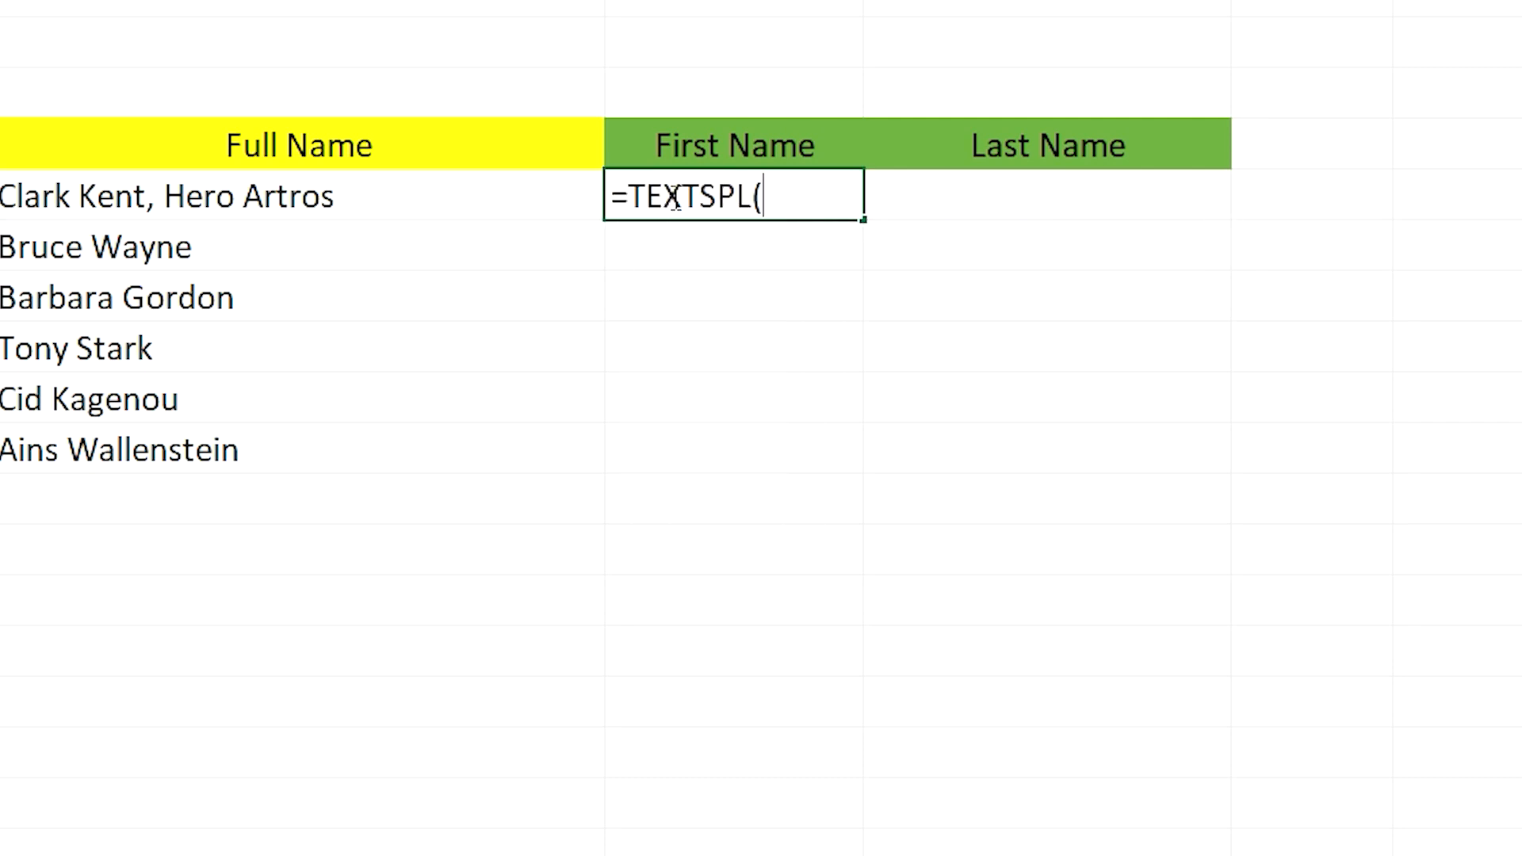
key(BackSpace)
text(IT()
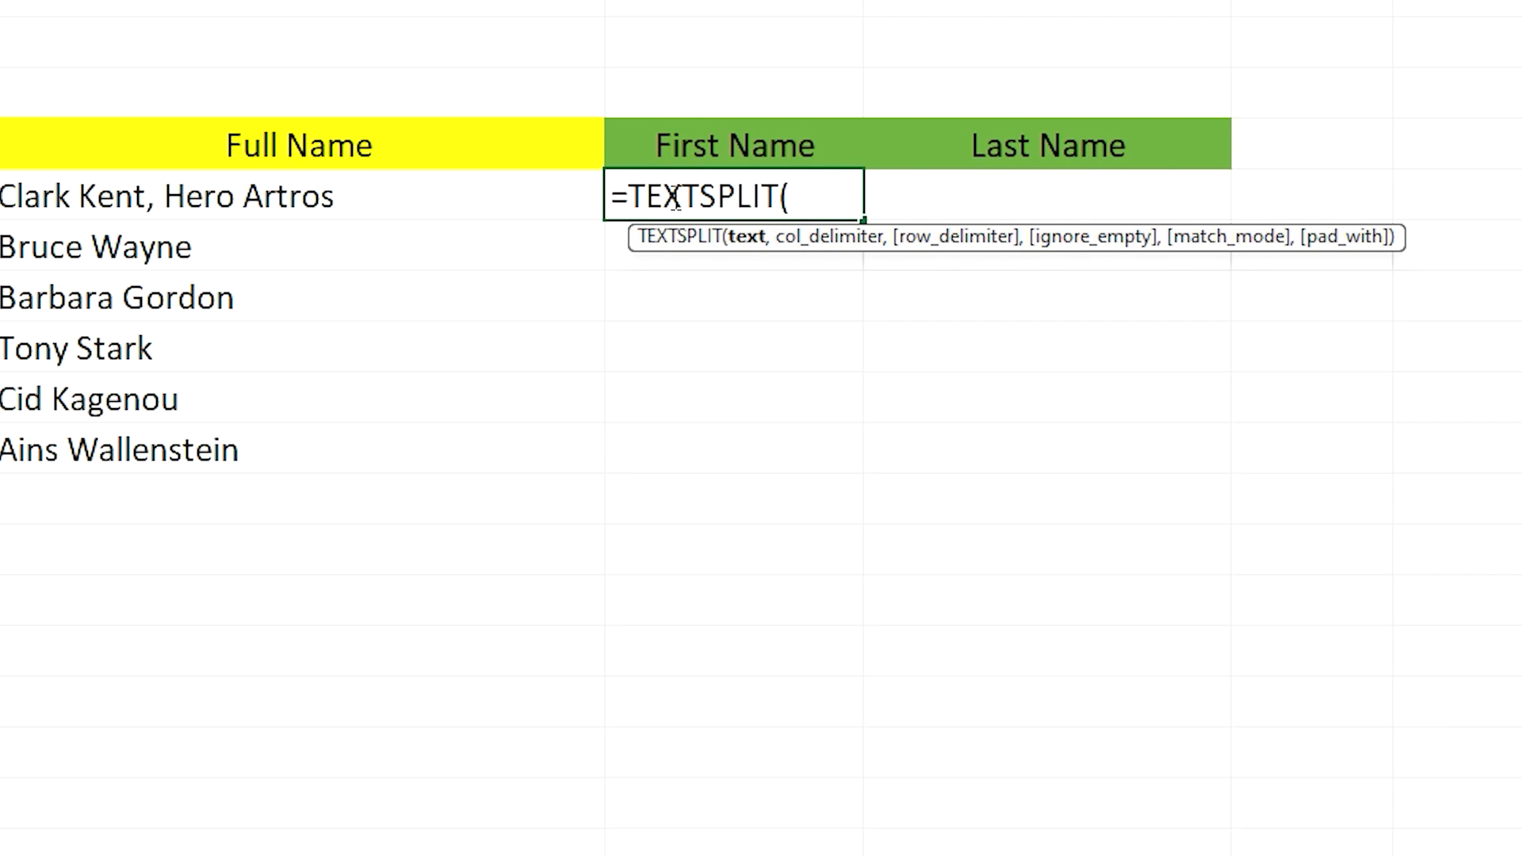
click(472, 218)
text(, ")
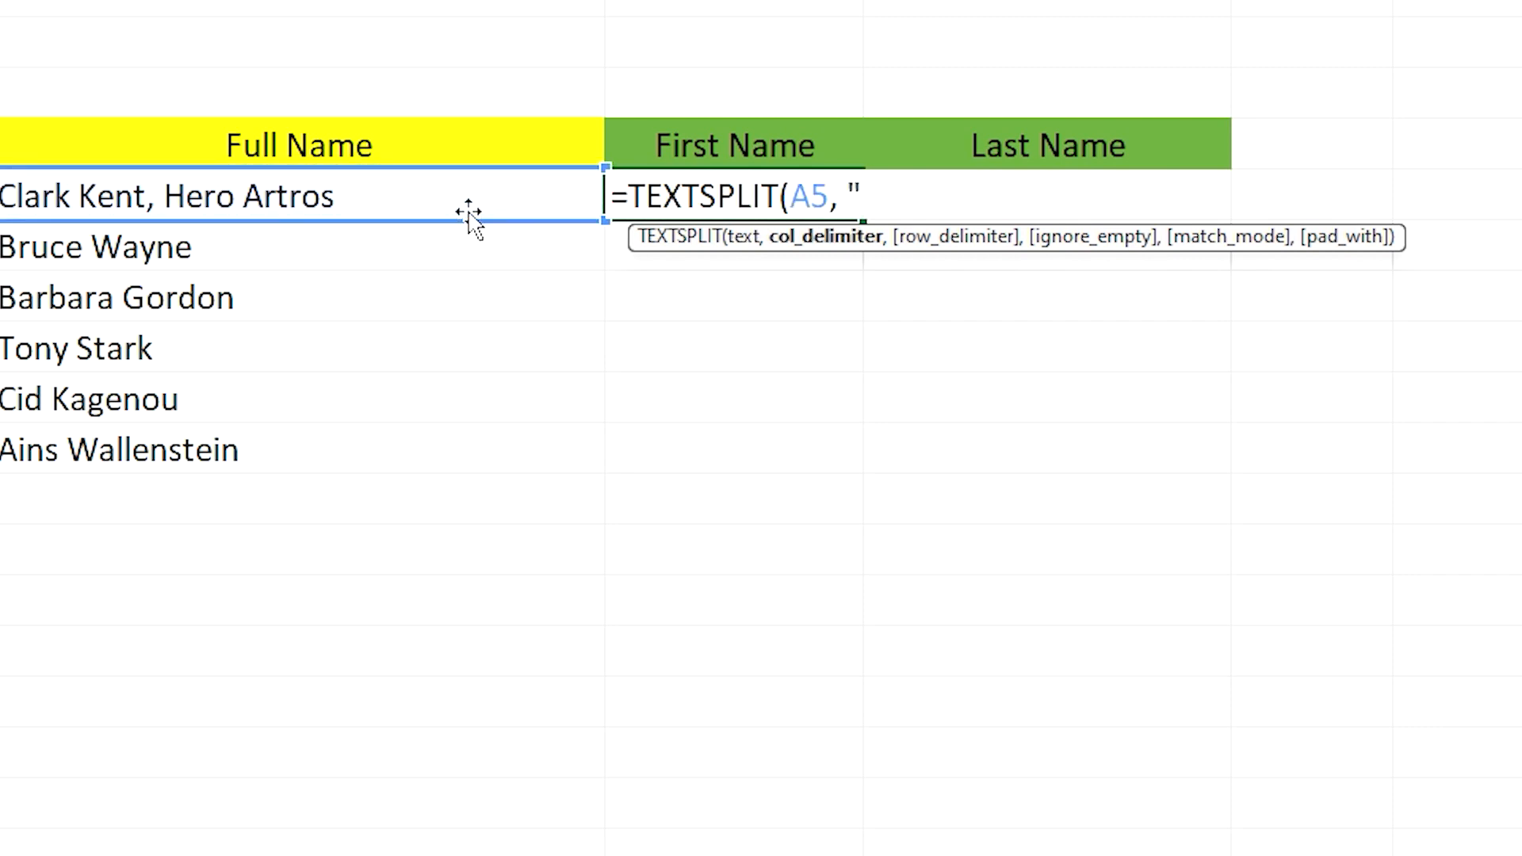
key(BackSpace)
text(" "))
key(Return)
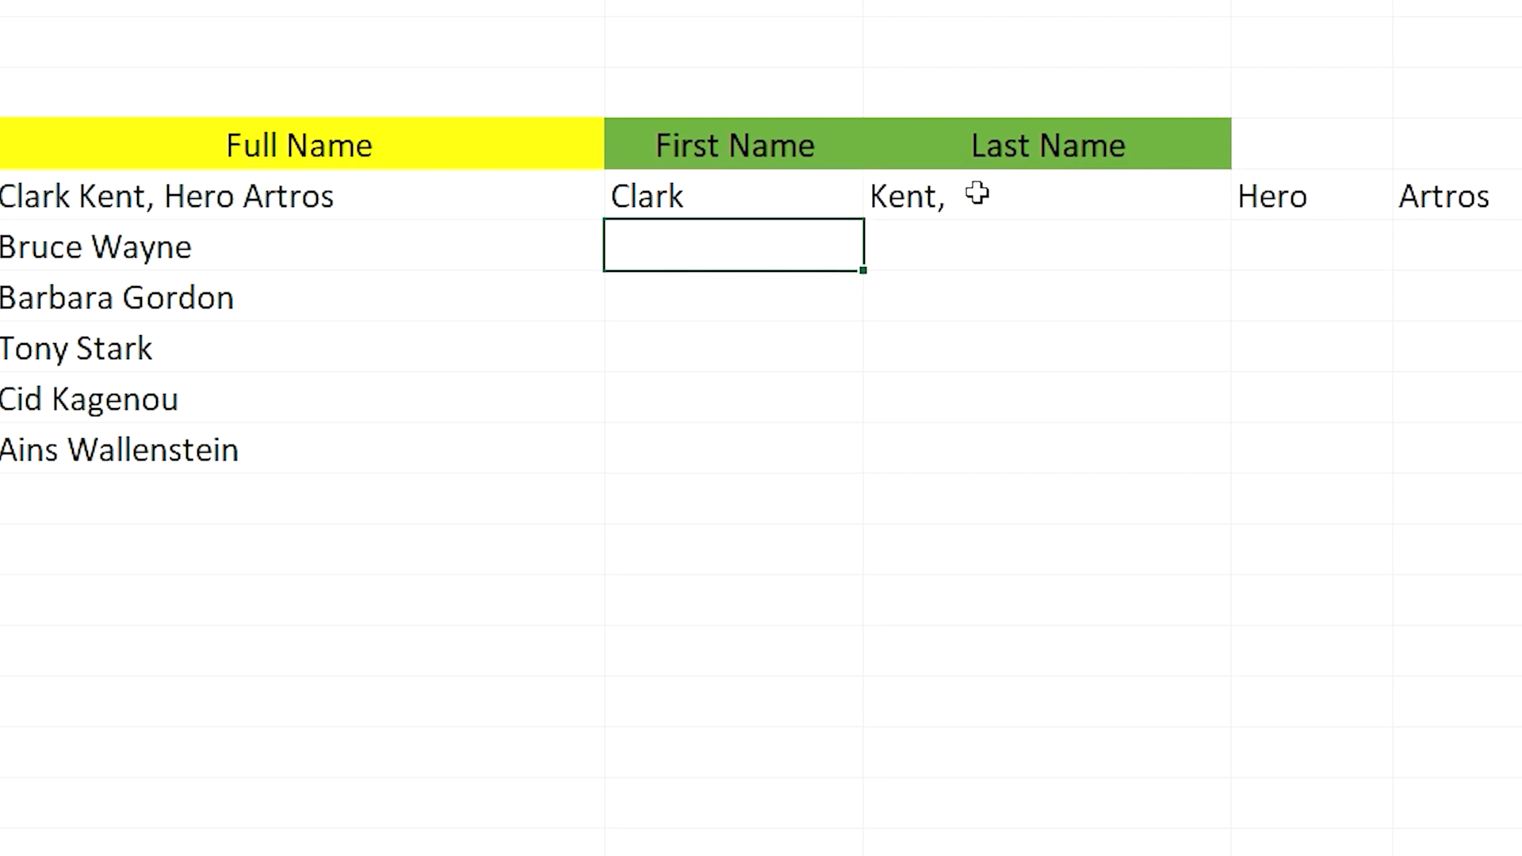
Check the cells filled by the space-delimited formula and delete that formula from B5
click(750, 207)
click(971, 204)
click(1370, 197)
click(713, 210)
key(Delete)
Enter =TEXTSPLIT(A5,",") in B5 to split the entry at the comma, and check the resulting cells
double_click(773, 205)
text(=)
key(BackSpace)
text(=TEXTSPLIT()
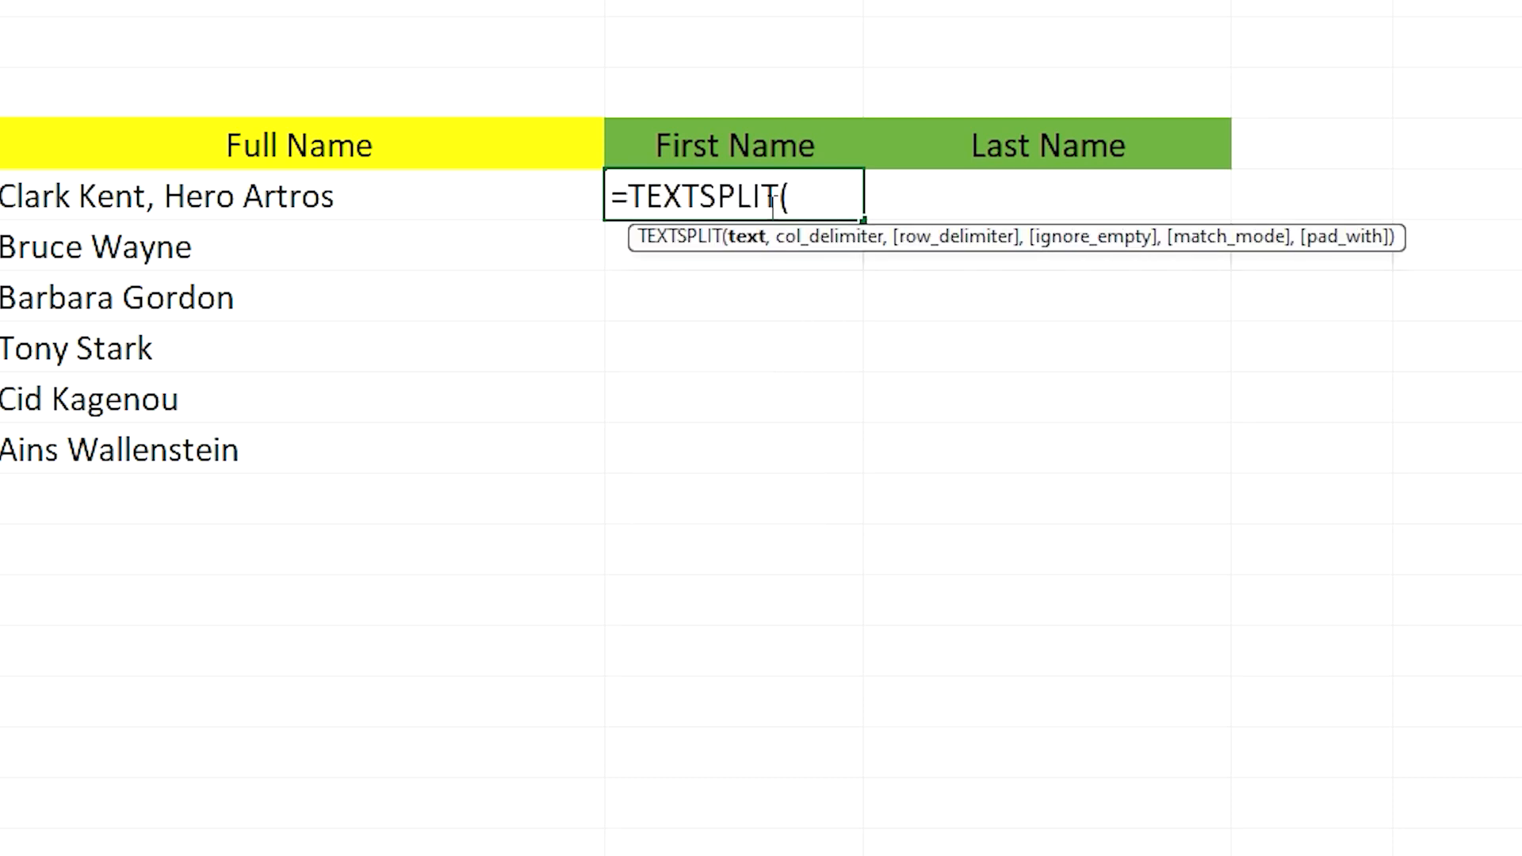
click(560, 194)
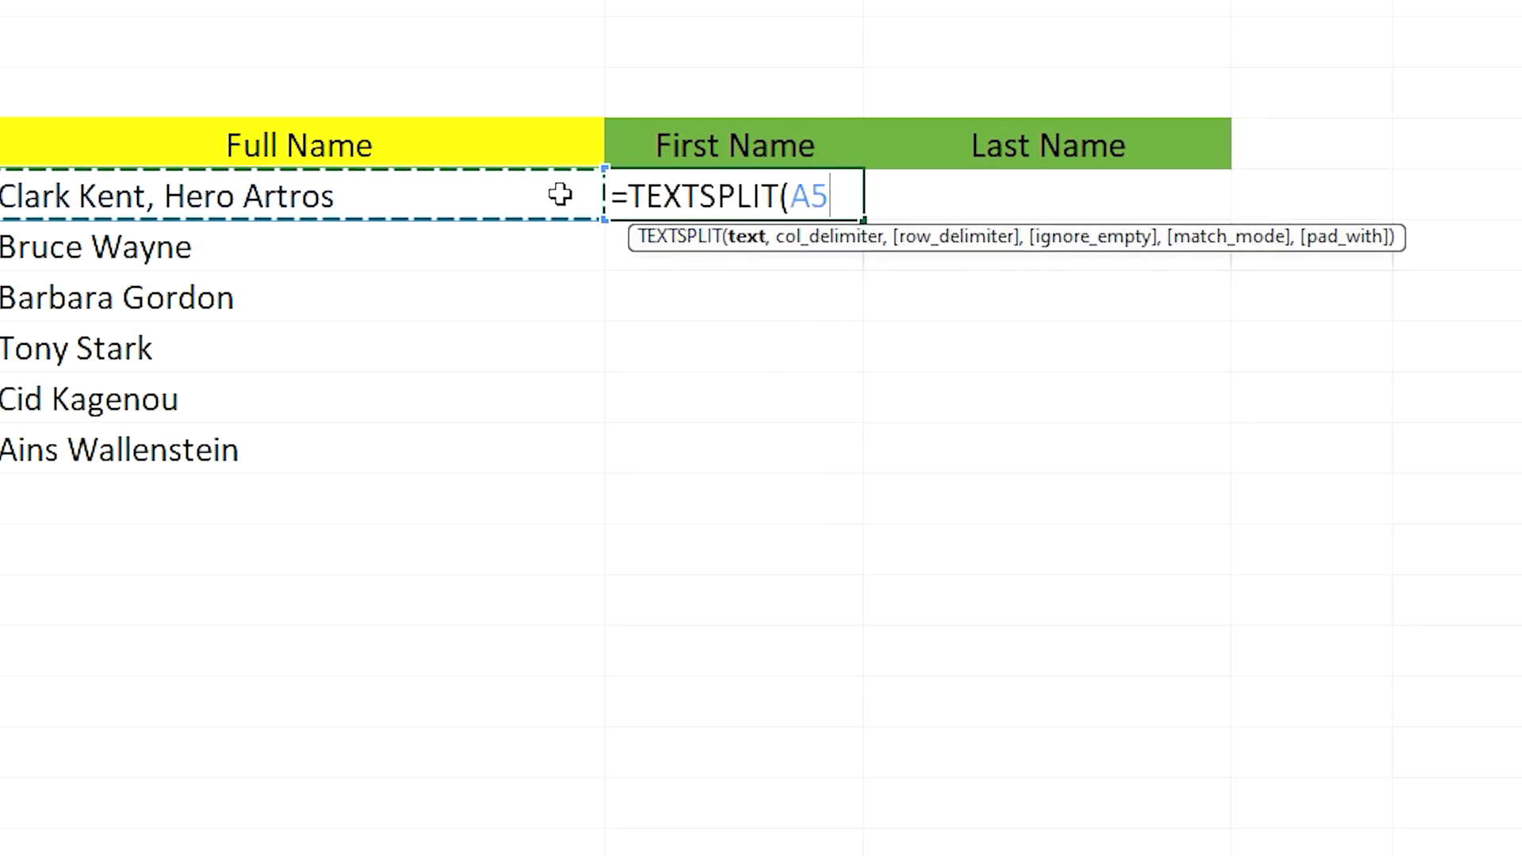
text(,","))
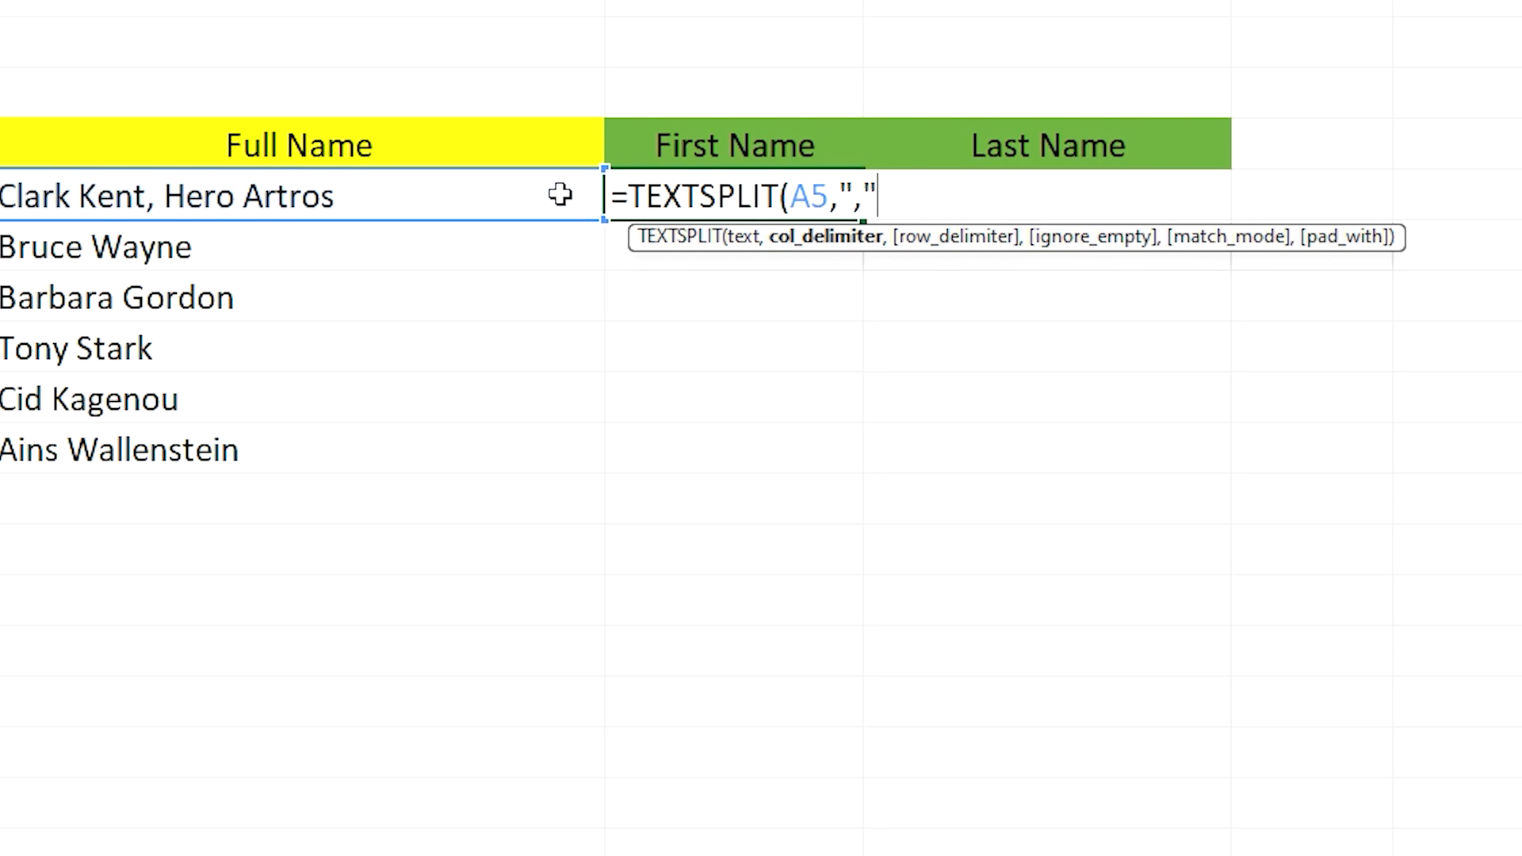
key(Return)
click(807, 205)
click(967, 196)
click(254, 210)
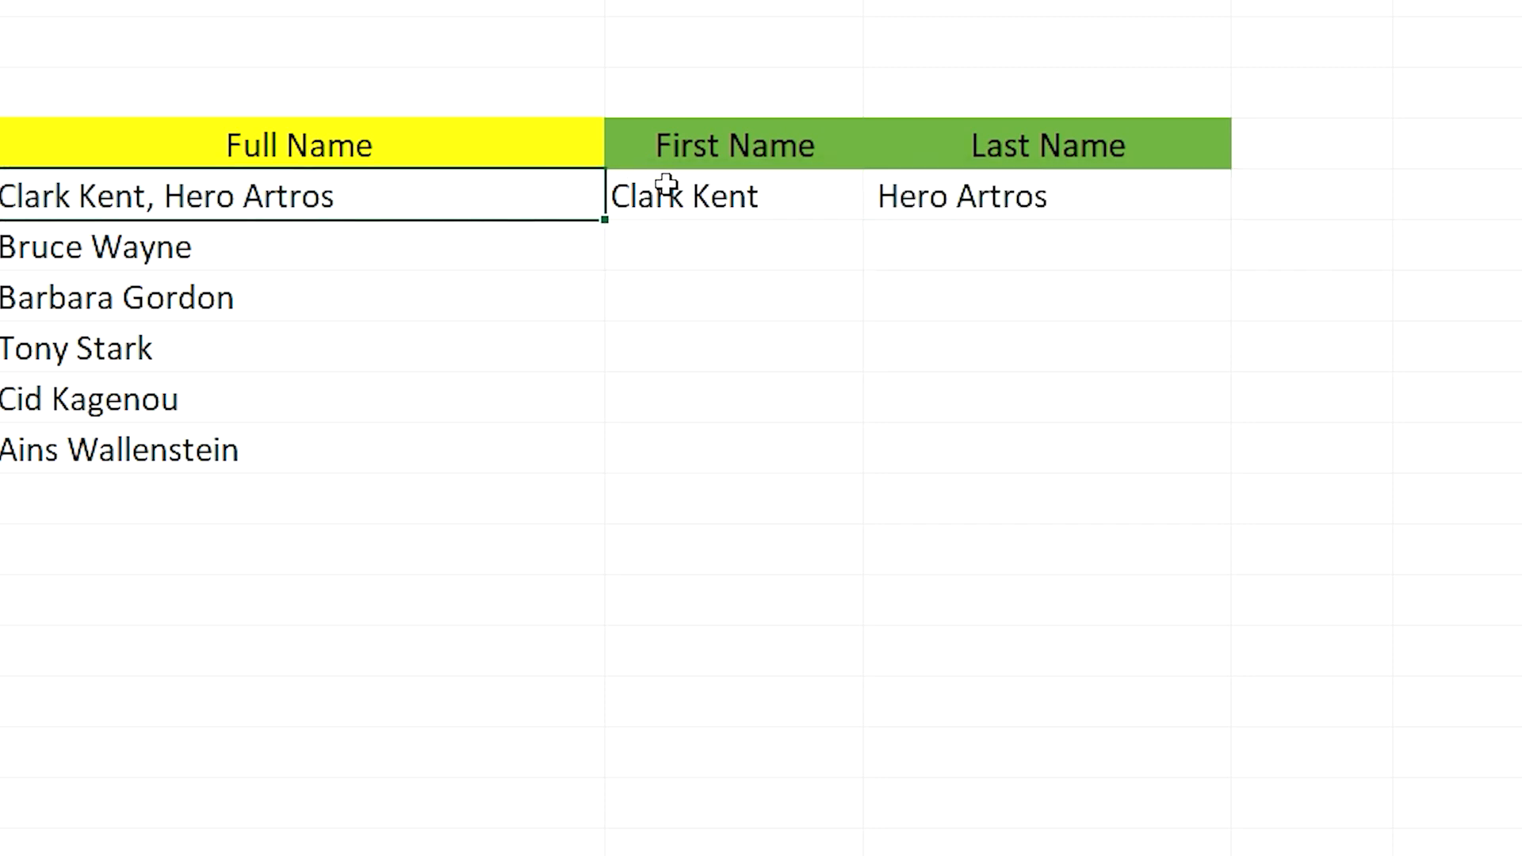